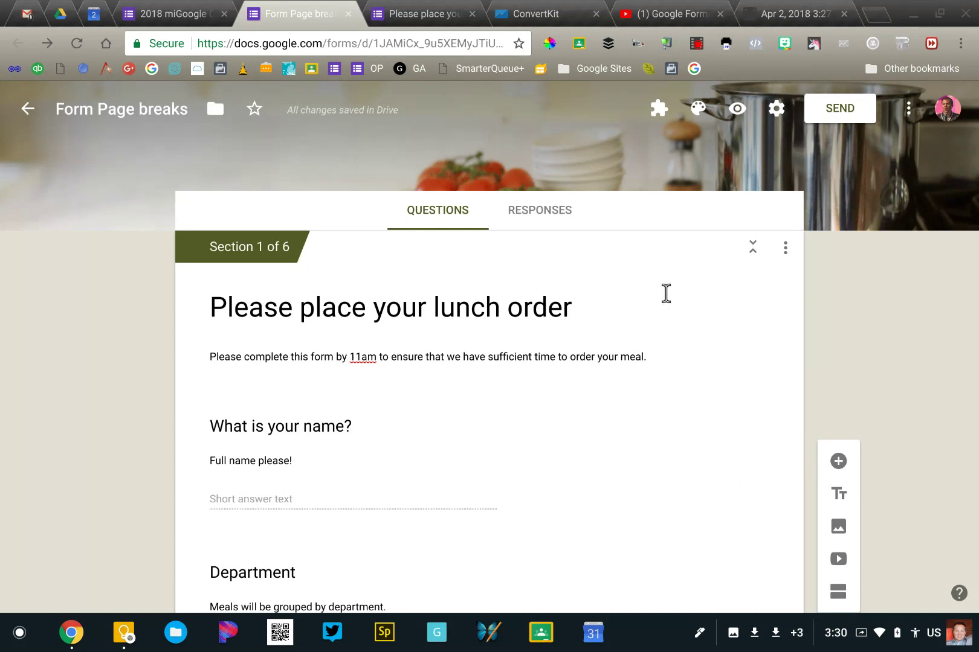
Switch to the live 2018 miGoogle Call for Speakers form tab
click(156, 12)
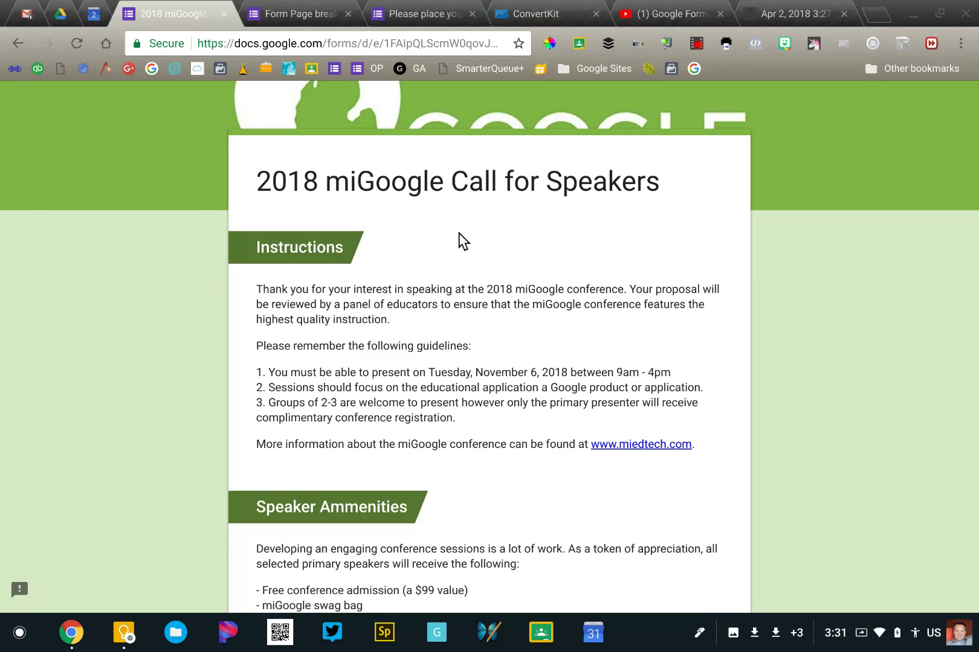
Review page 1, pointing out the Instructions heading, then advance to Biographical Information
scroll(356, 490, down, 3)
scroll(356, 489, up, 1)
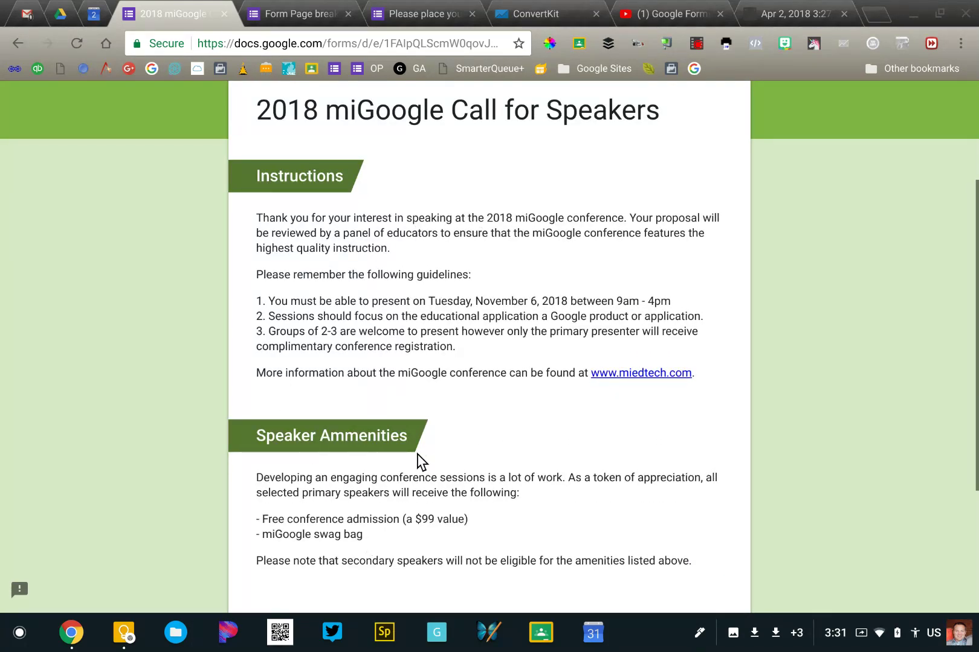
drag(252, 178, 336, 179)
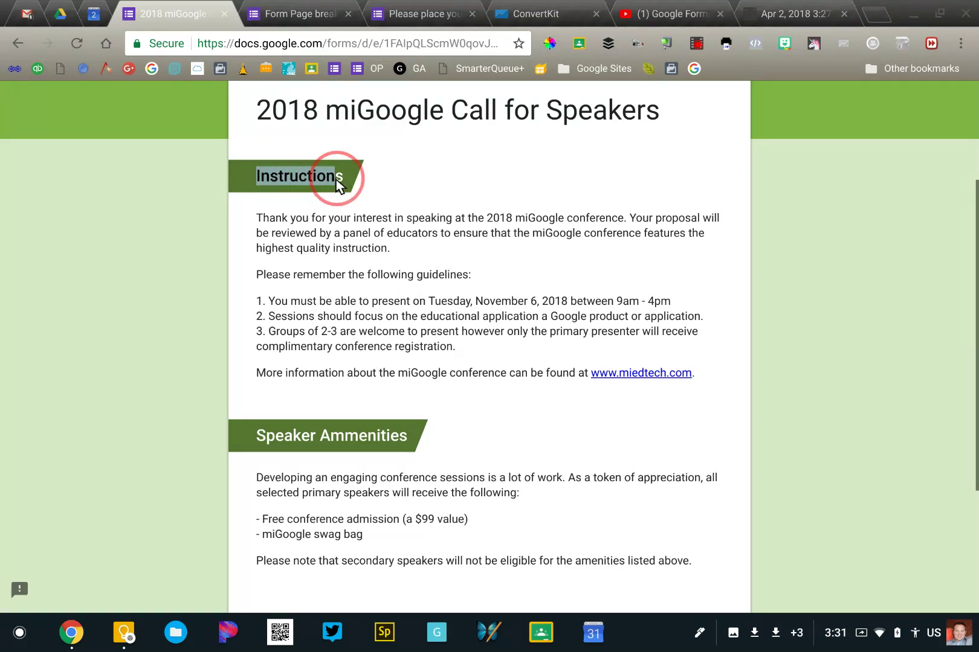
click(318, 178)
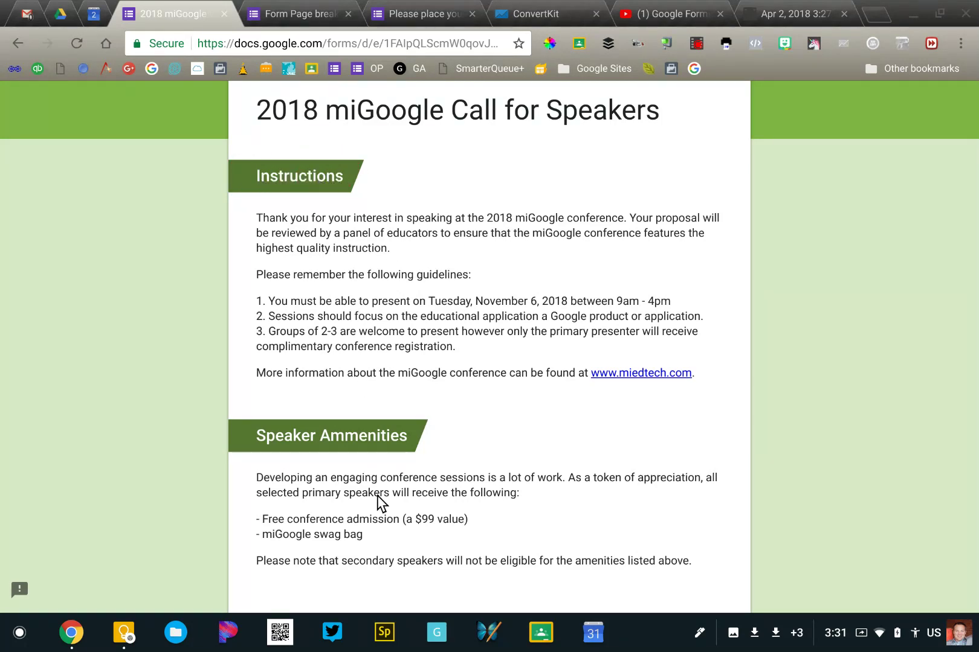
scroll(377, 495, down, 3)
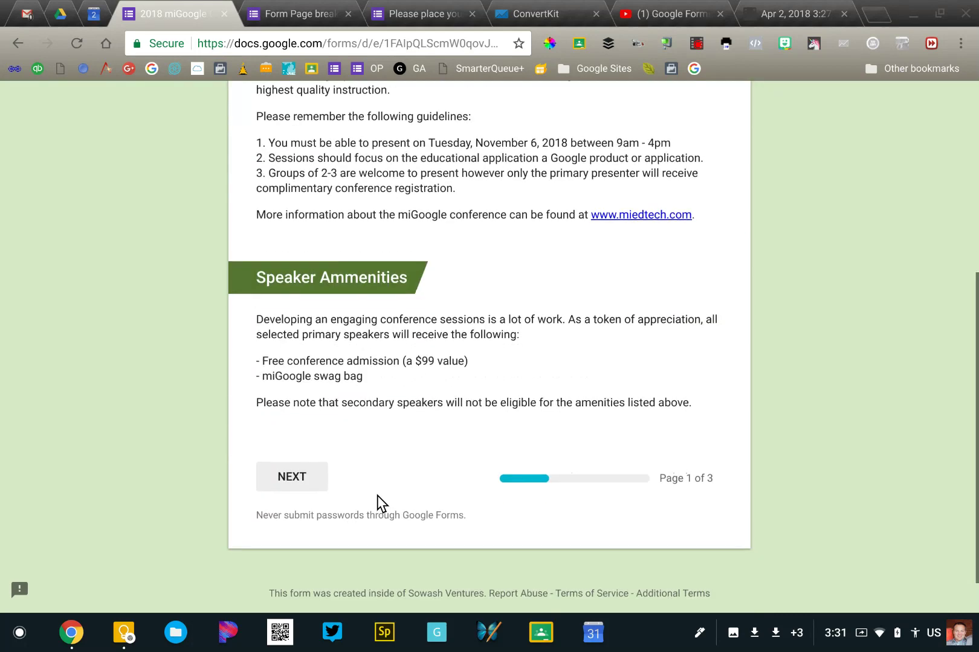
click(301, 484)
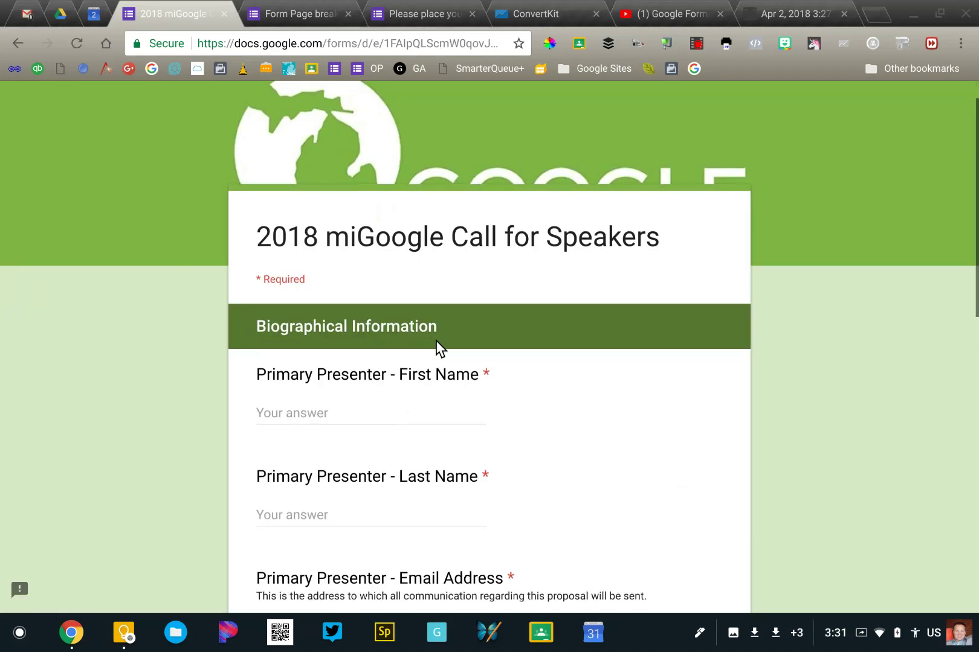
Fill First and Last Name with 'asdf' and enter a placeholder email address
click(343, 411)
text(asdf)
click(299, 513)
text(asdf)
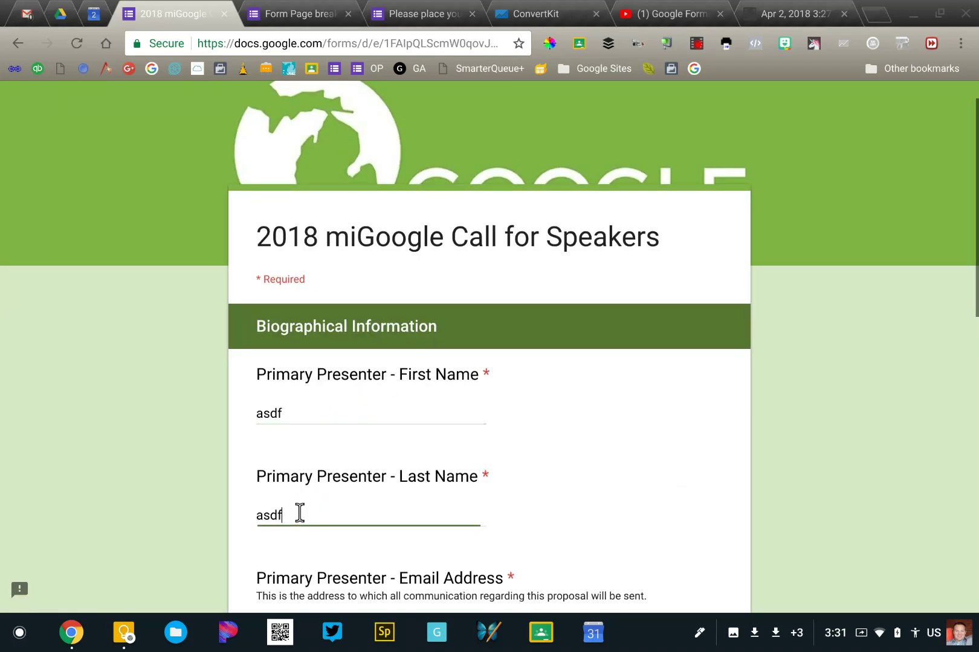
scroll(296, 502, down, 4)
click(290, 393)
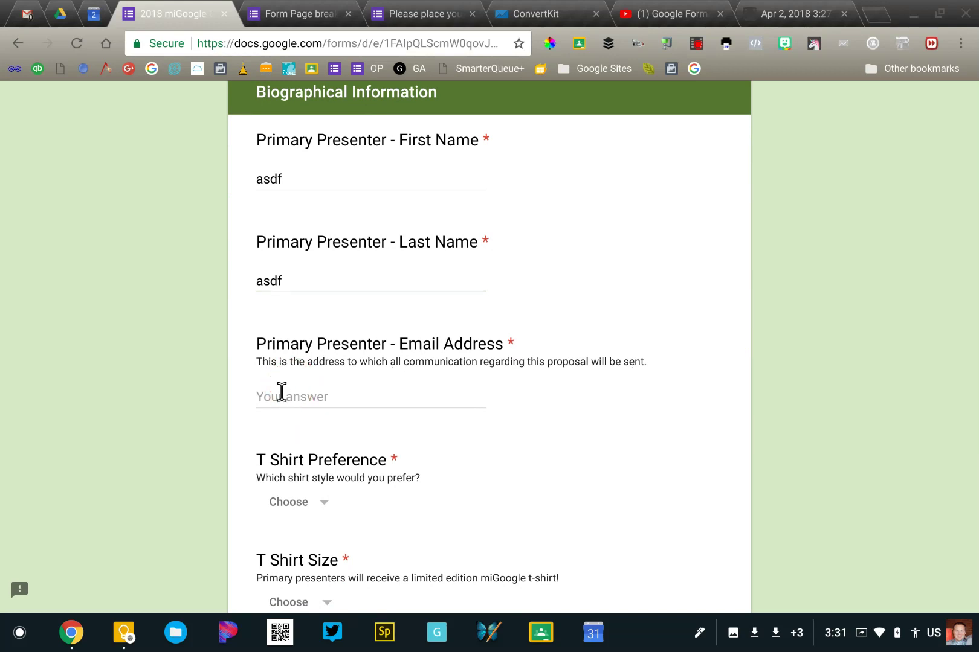
text(asdf@asdf.com)
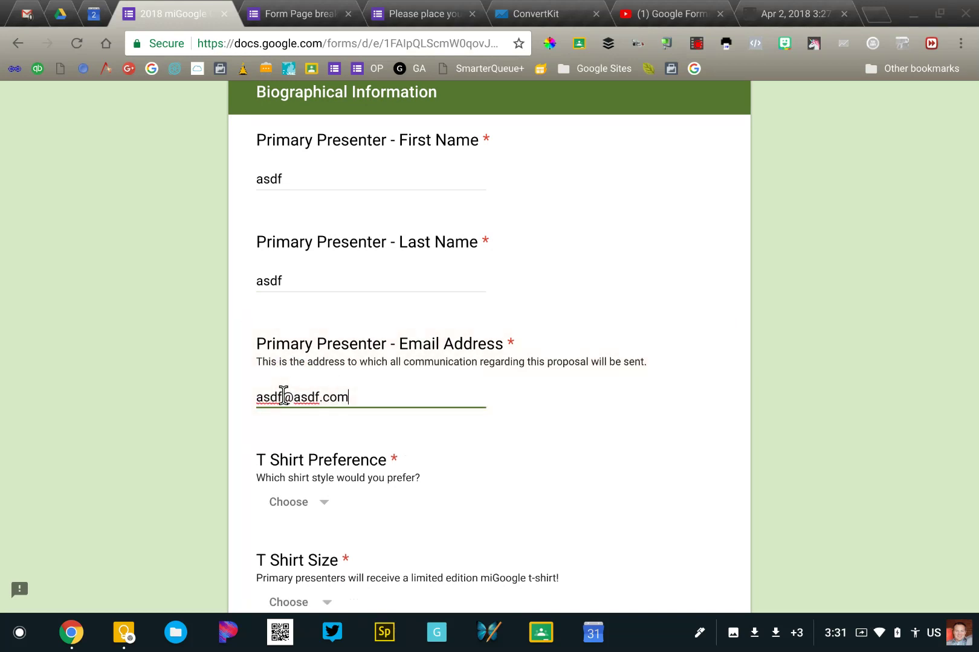
Choose Male for T Shirt Preference and Small for T Shirt Size
click(322, 502)
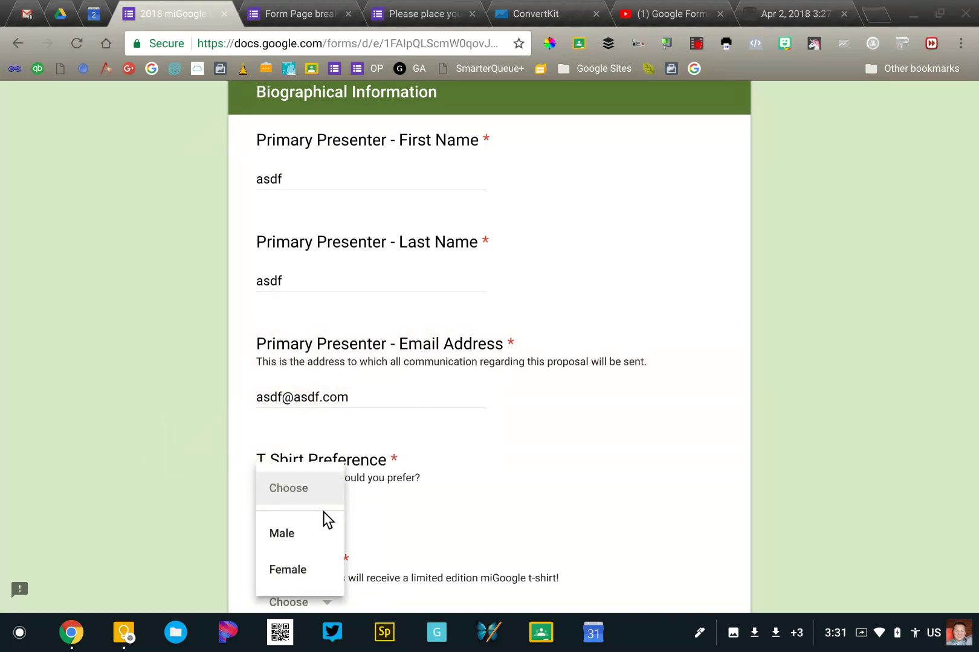
click(313, 546)
scroll(313, 547, down, 4)
click(300, 386)
click(300, 421)
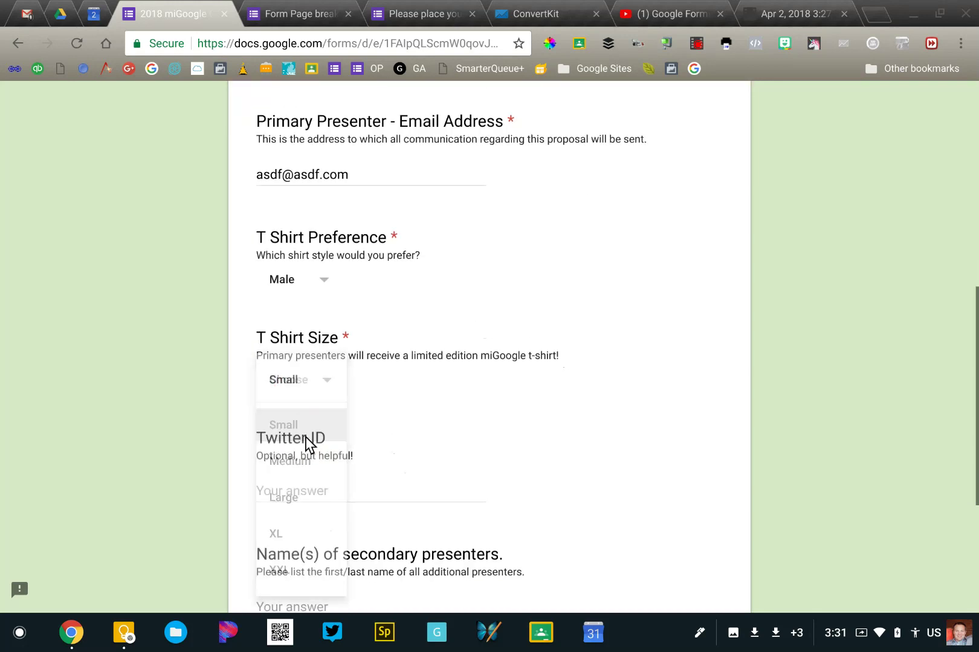
Enter a Twitter handle, correcting its ending, and advance to page 3
click(301, 501)
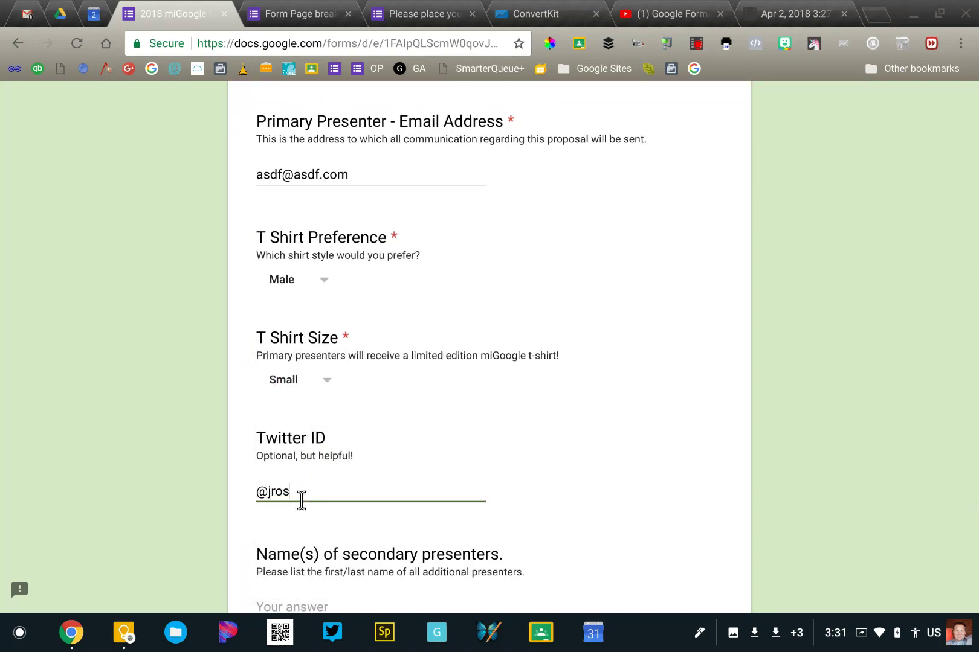
right_click(180, 485)
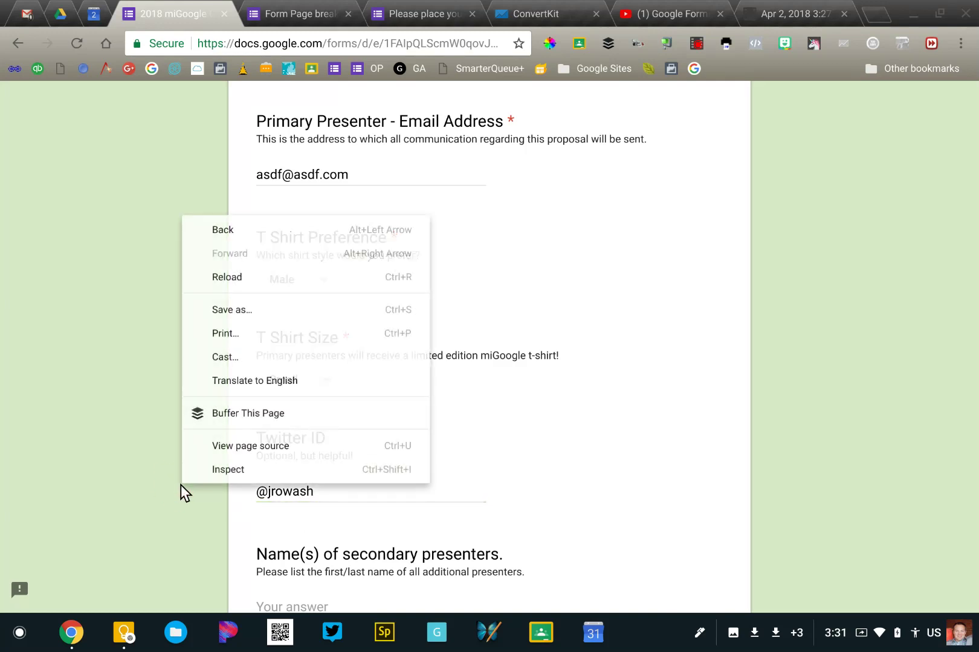
click(218, 515)
scroll(147, 542, down, 5)
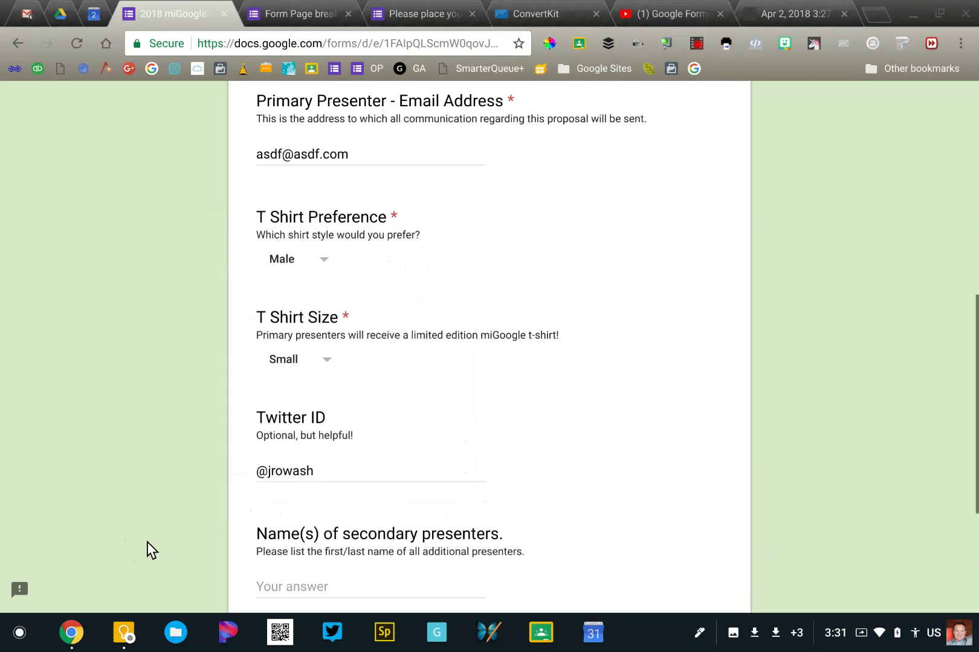
click(374, 425)
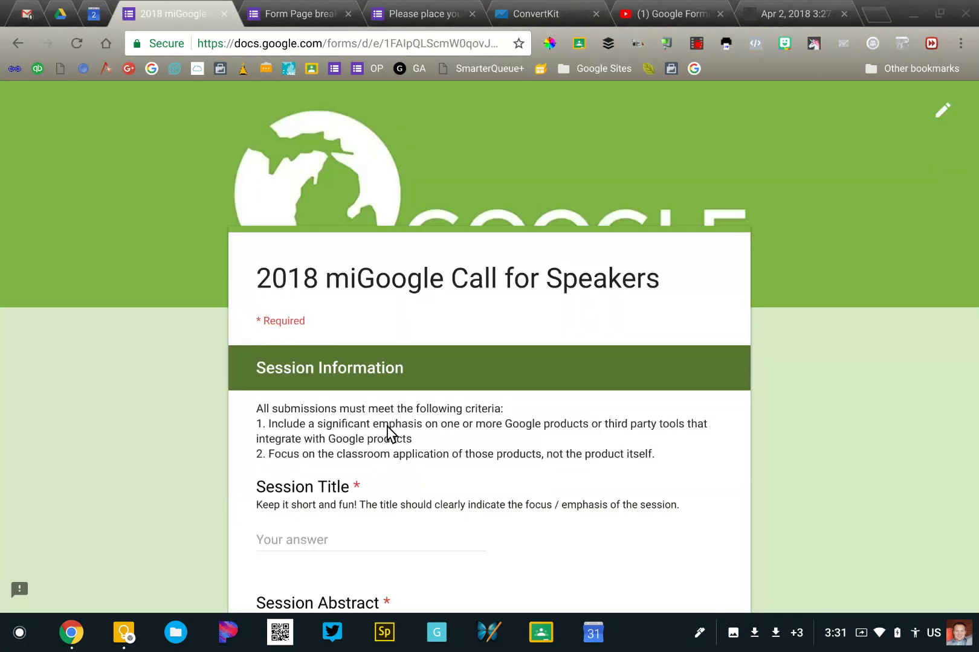
Look over Session Information, go back to Biographical Information, and request the form editor
scroll(386, 426, down, 2)
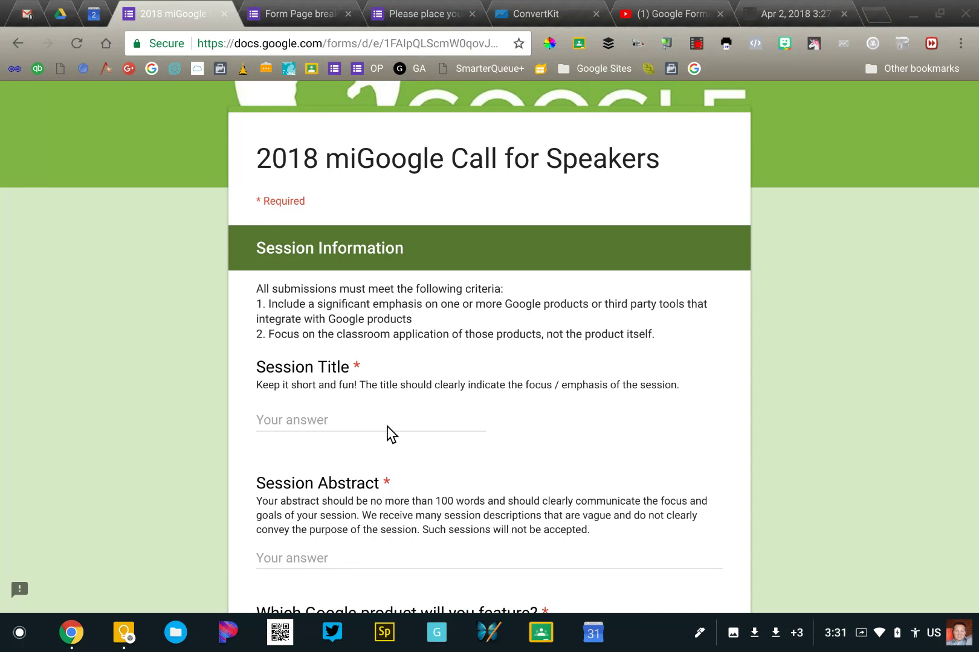
scroll(387, 427, down, 15)
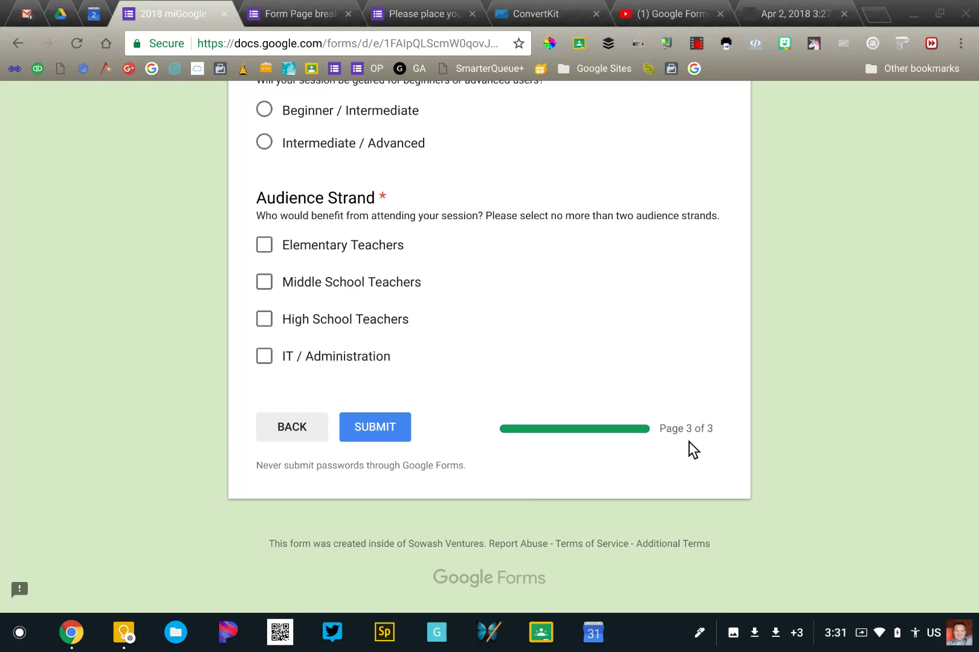
click(289, 425)
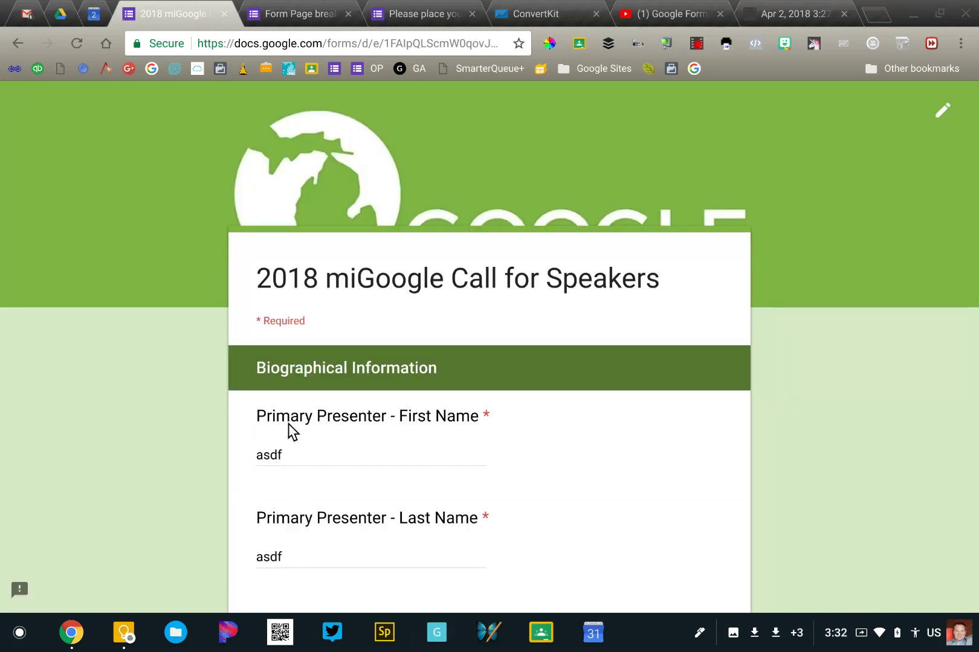
click(936, 115)
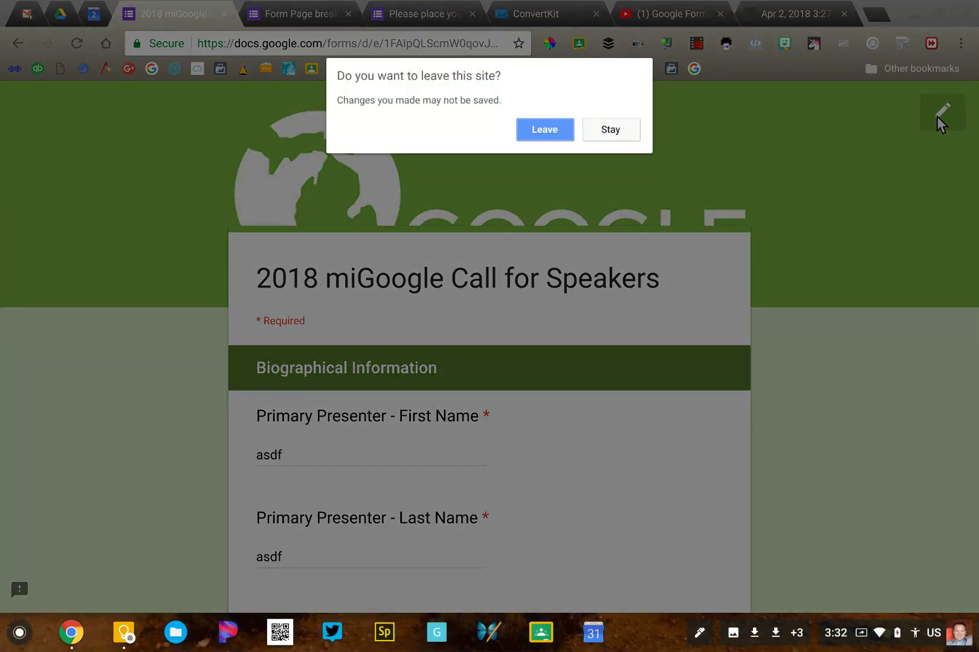
click(526, 126)
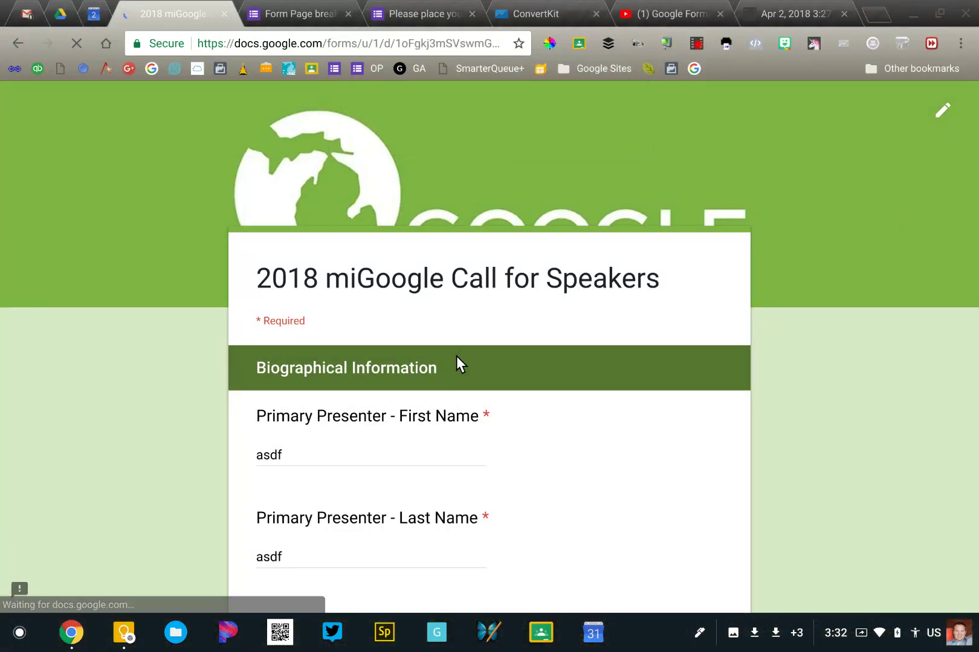
scroll(153, 489, down, 2)
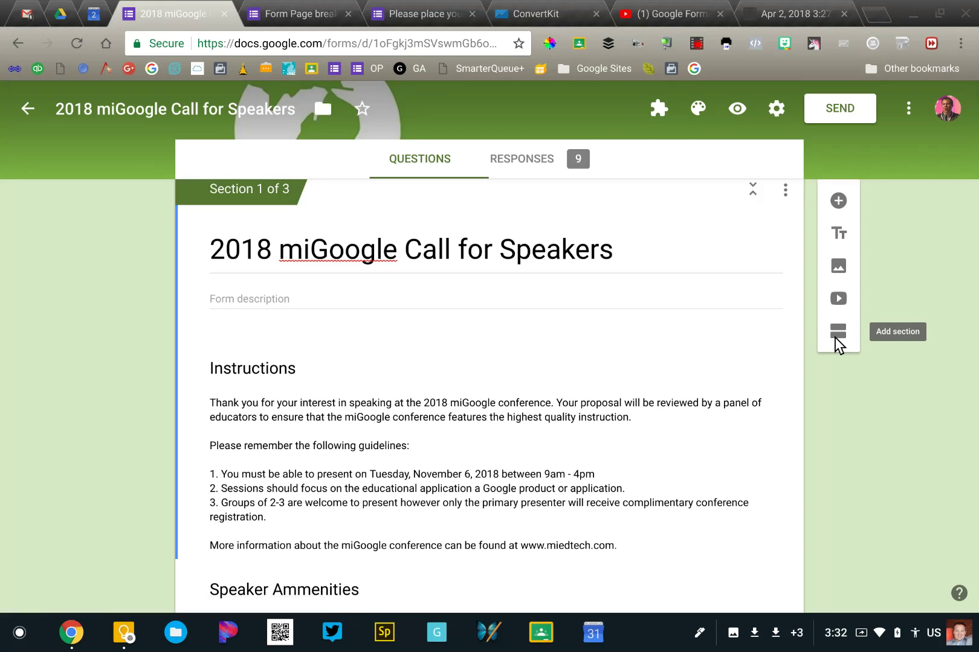
scroll(834, 343, down, 5)
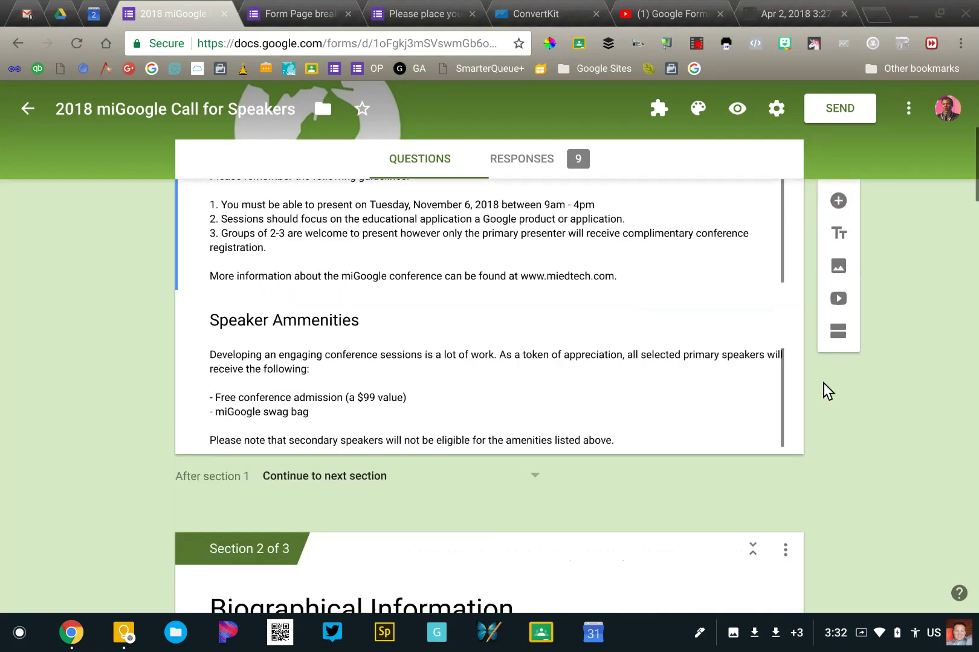
scroll(826, 391, down, 2)
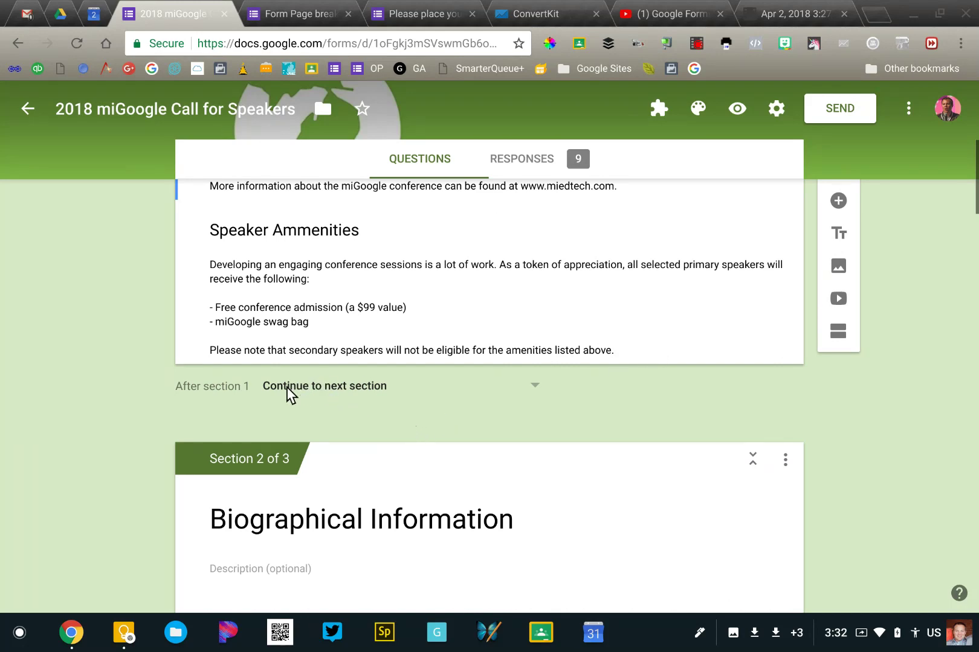
scroll(376, 422, down, 8)
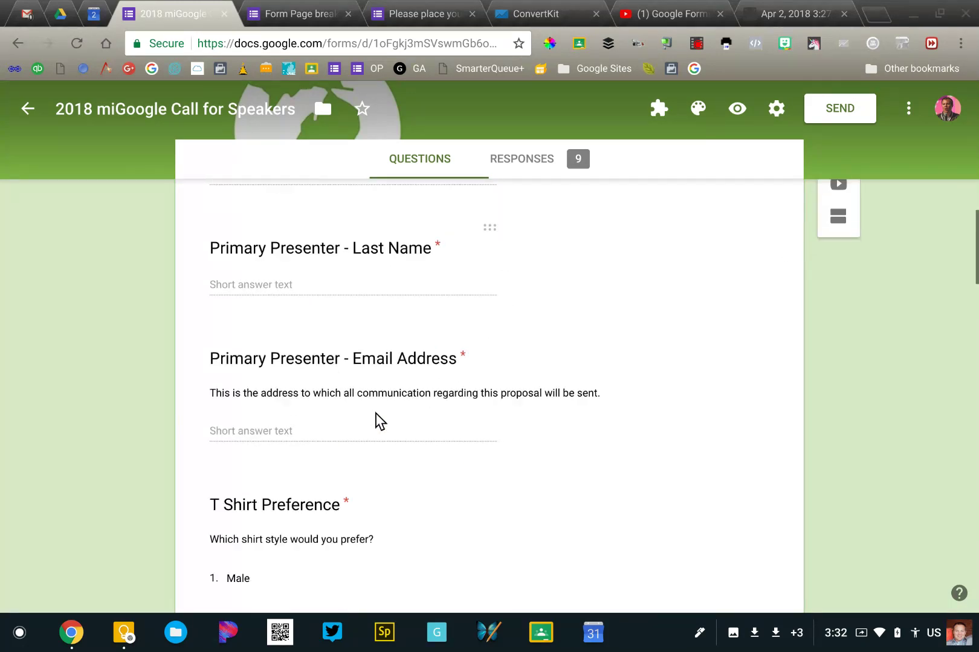
scroll(375, 422, down, 10)
scroll(376, 421, up, 17)
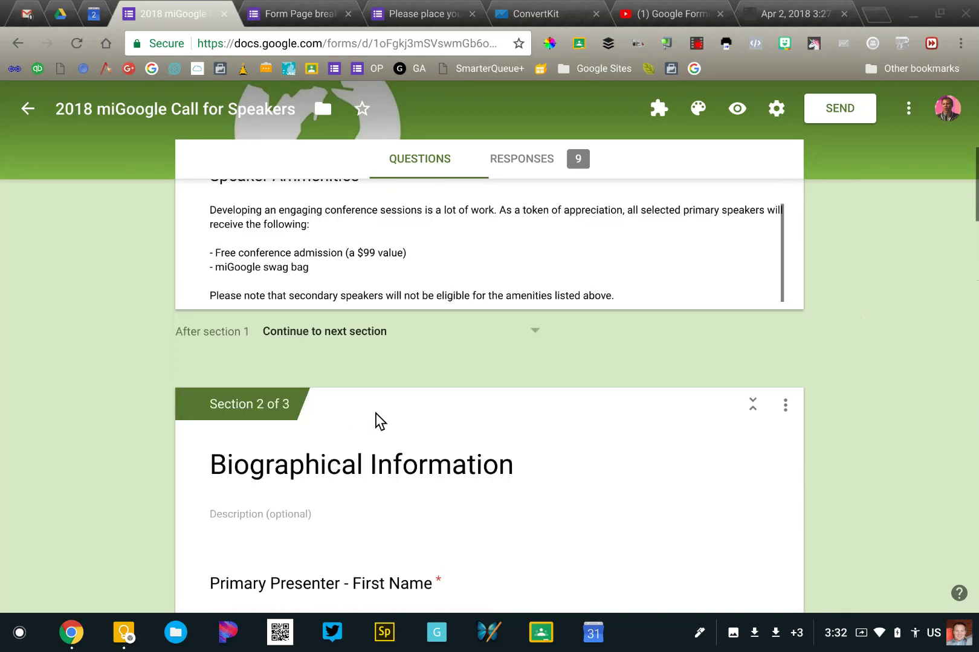
scroll(375, 422, up, 3)
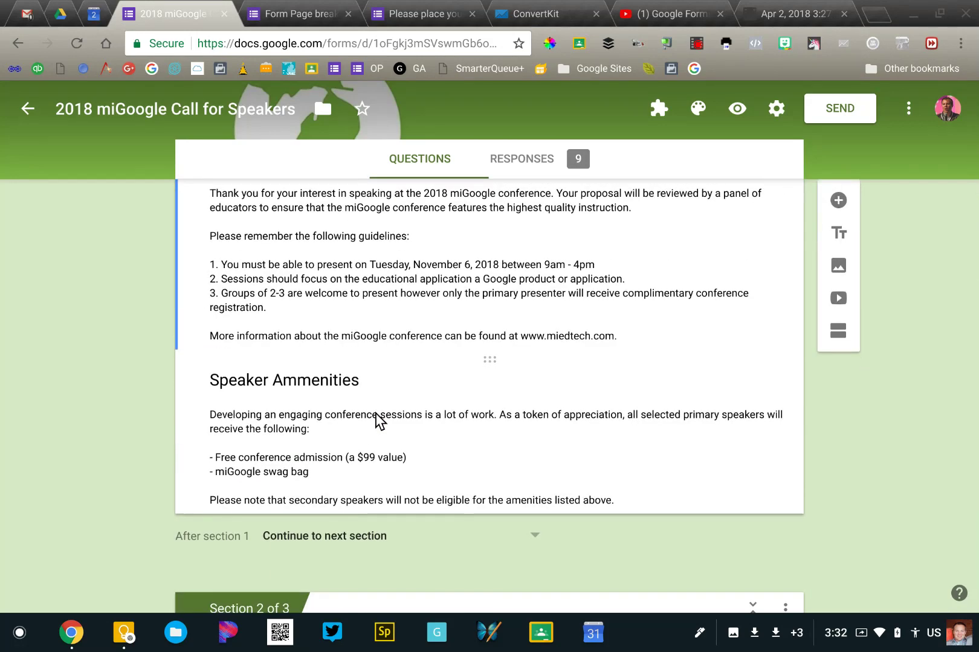
scroll(376, 421, up, 5)
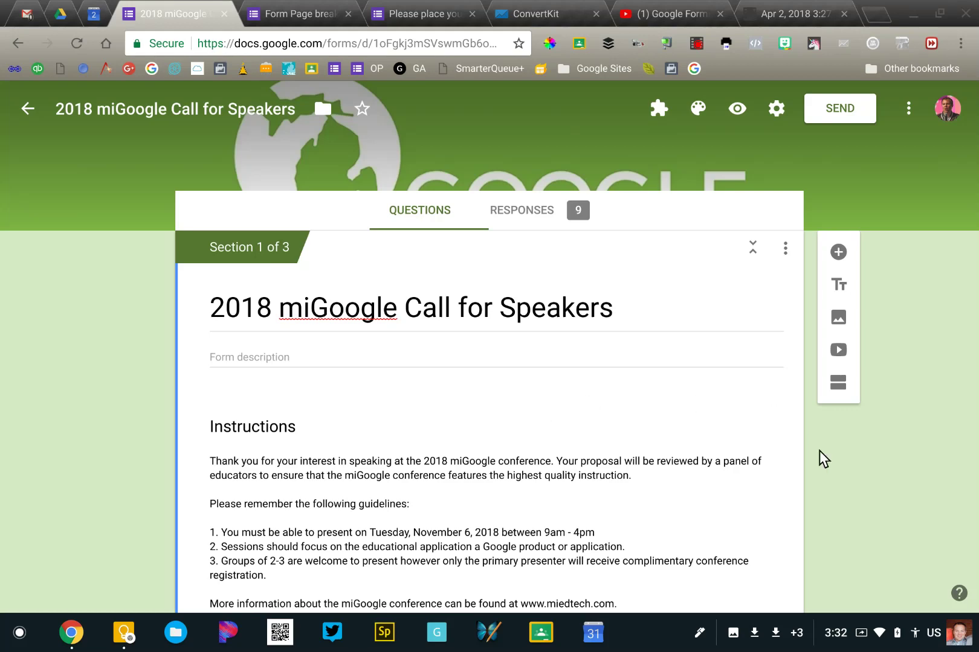
scroll(818, 450, down, 6)
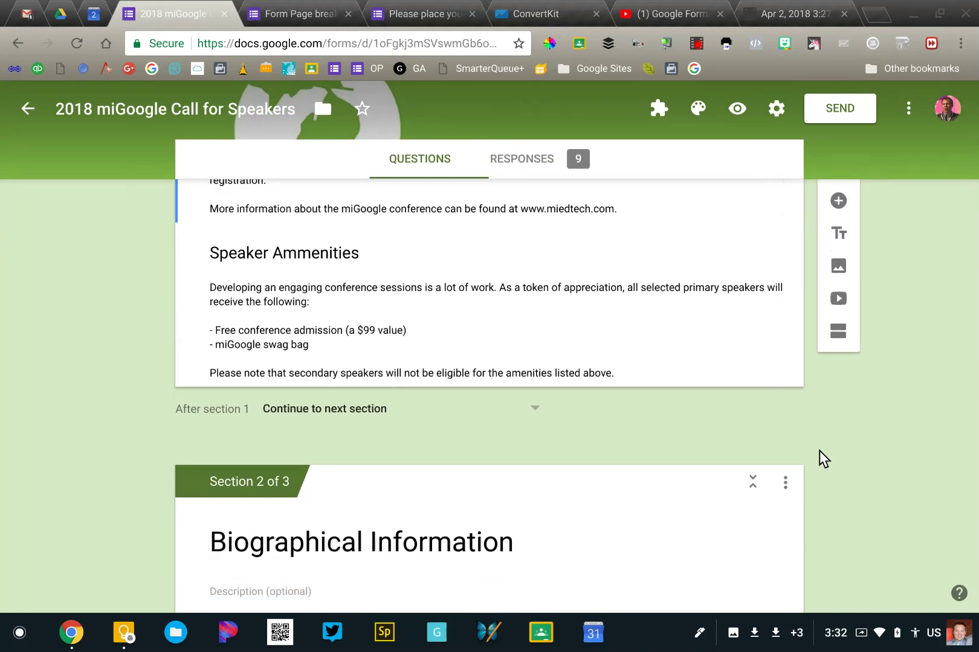
scroll(730, 470, down, 1)
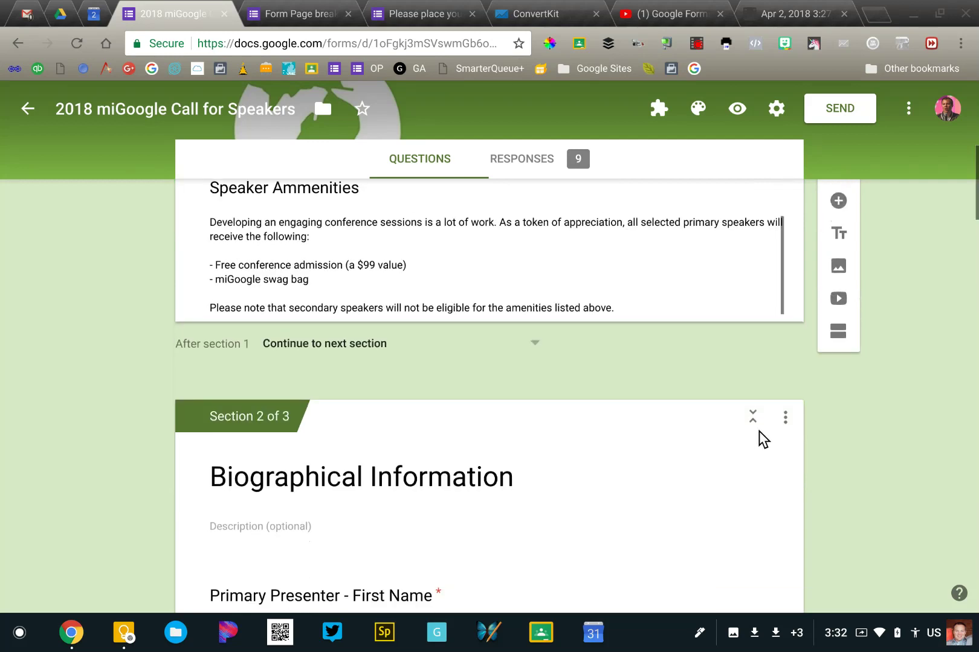
click(754, 428)
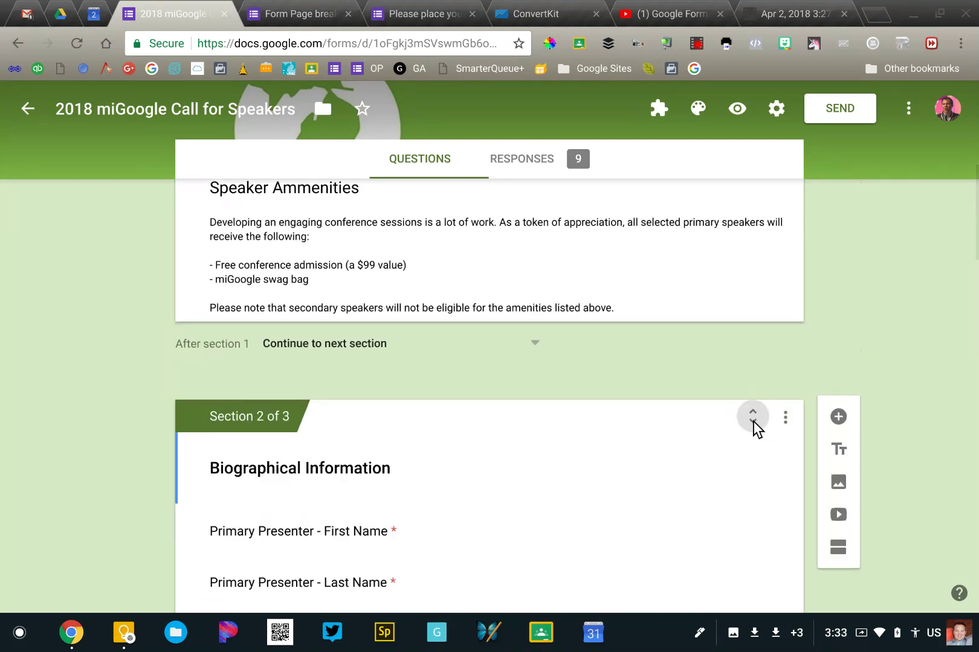
click(755, 428)
click(785, 422)
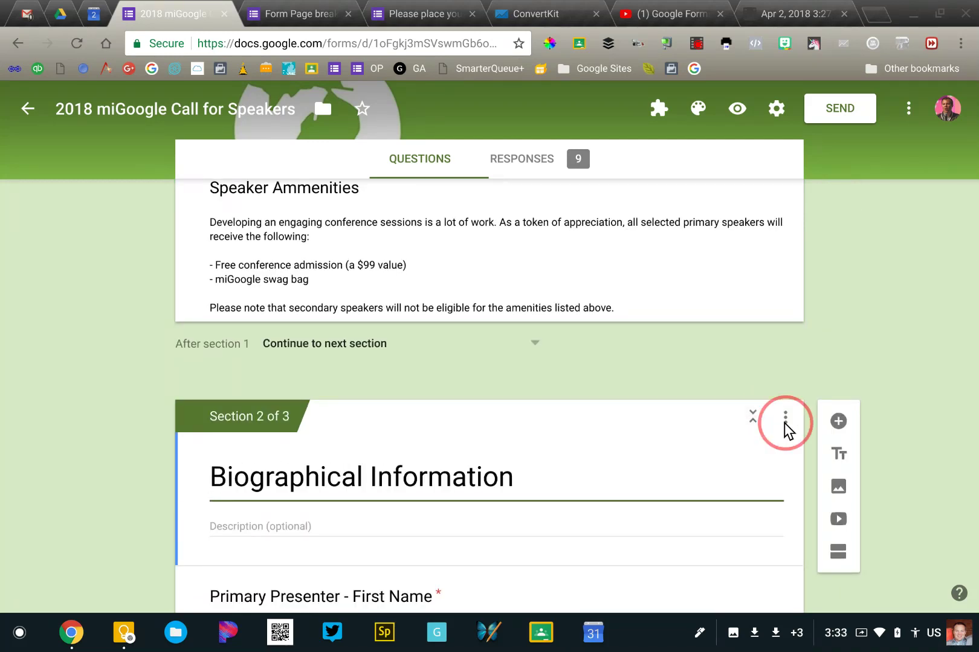
scroll(785, 431, down, 1)
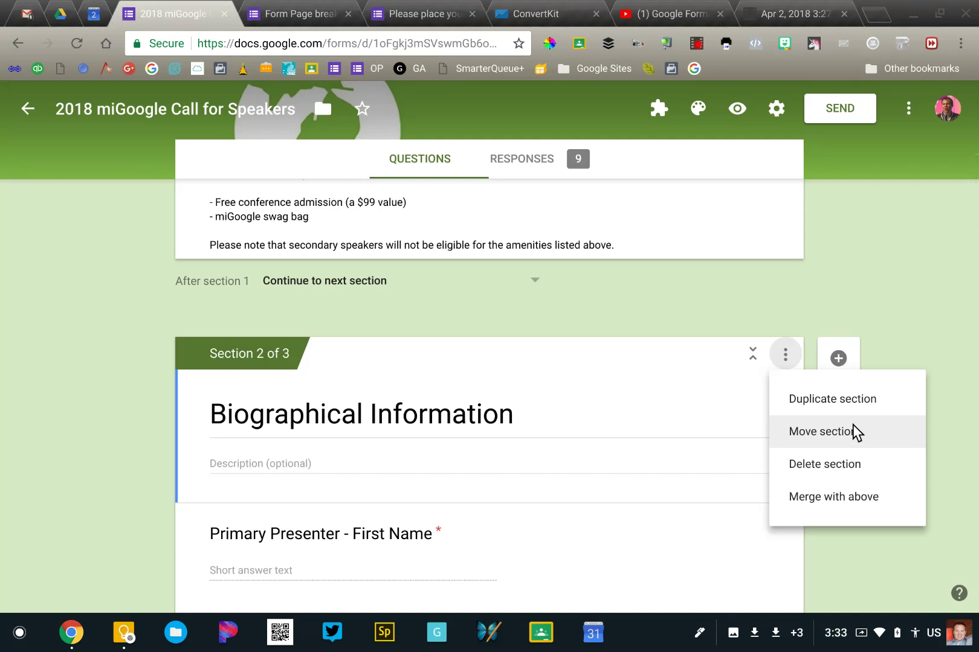
click(752, 366)
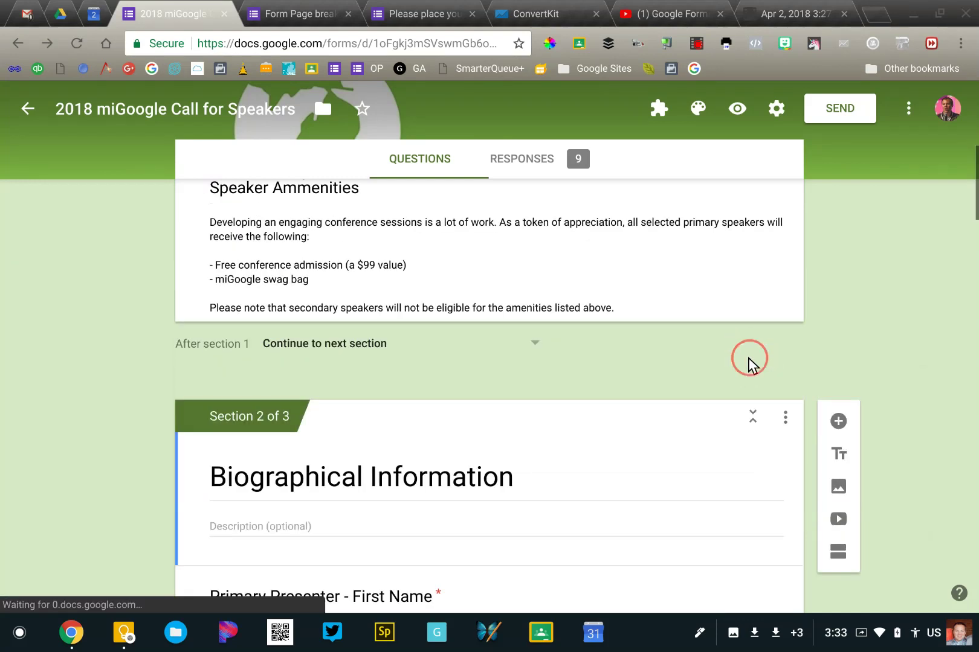
click(749, 417)
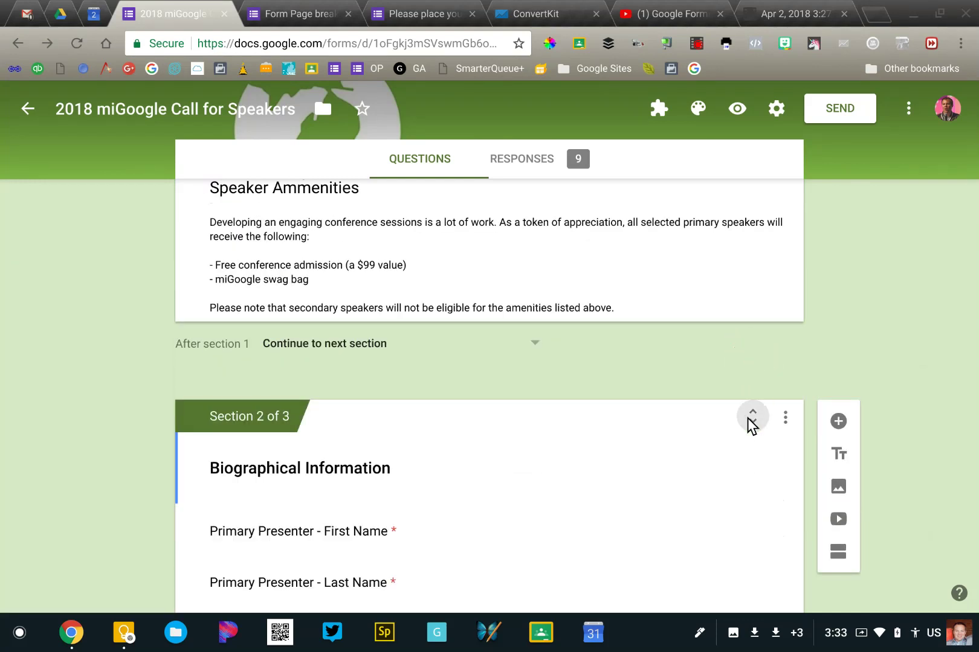
scroll(748, 423, down, 2)
click(752, 277)
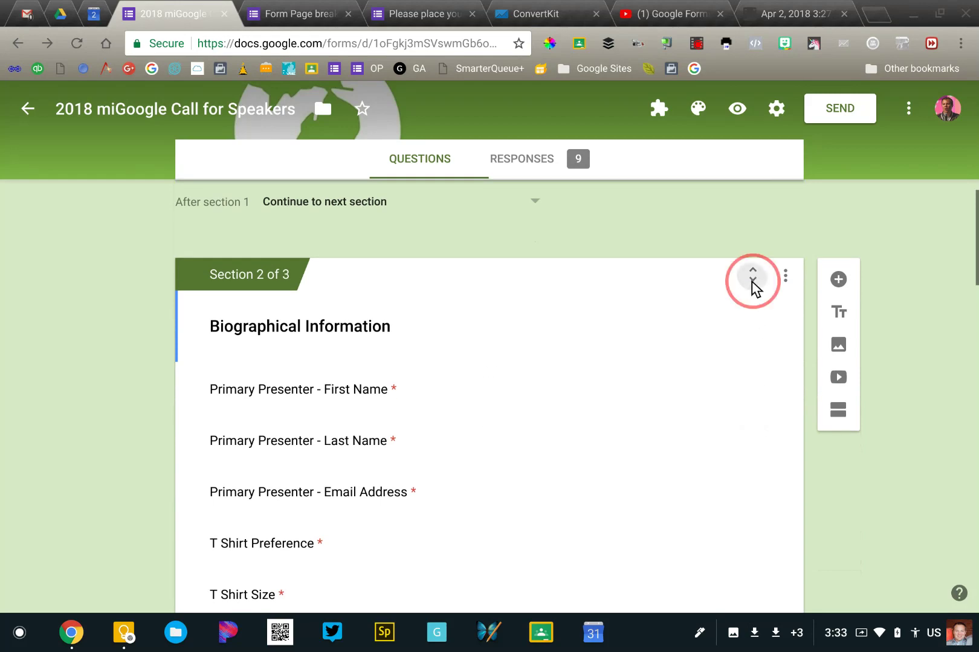
scroll(756, 290, up, 2)
scroll(755, 289, up, 6)
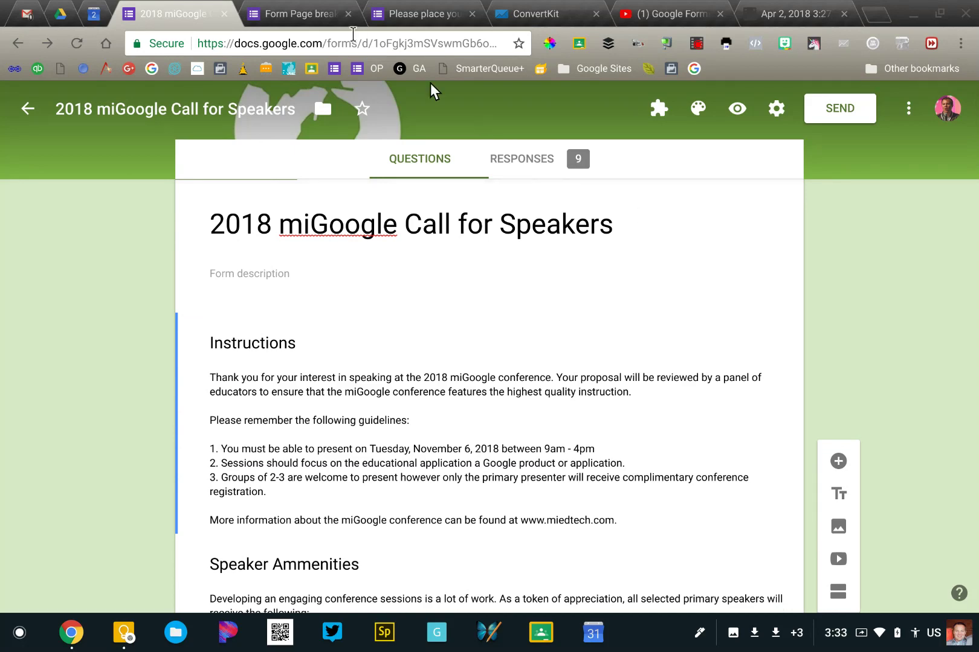
Switch to the 'Form Page breaks' tab and scroll down the lunch order form
click(292, 14)
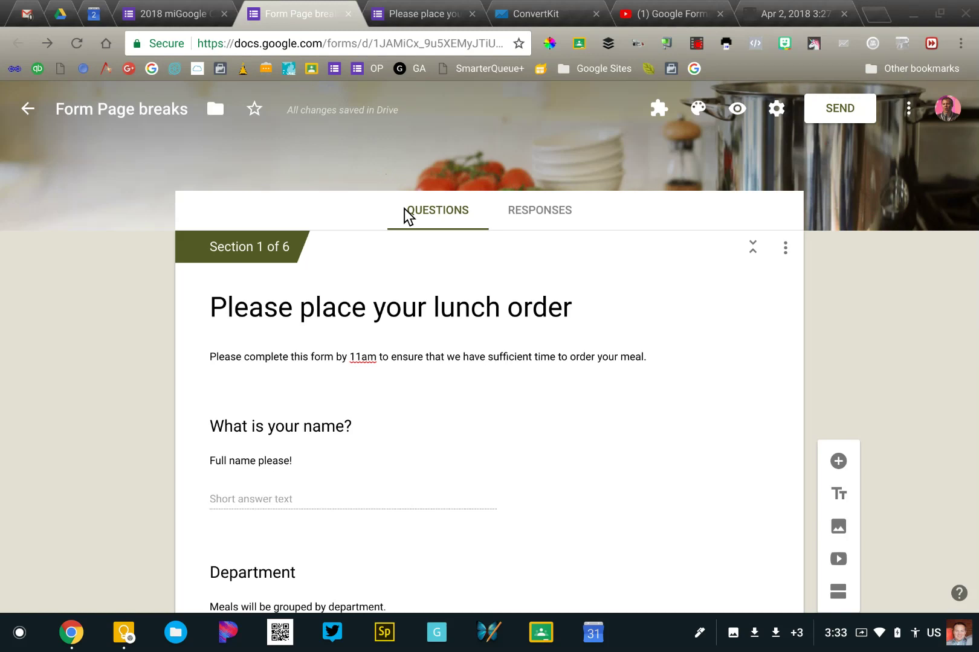
scroll(405, 209, down, 1)
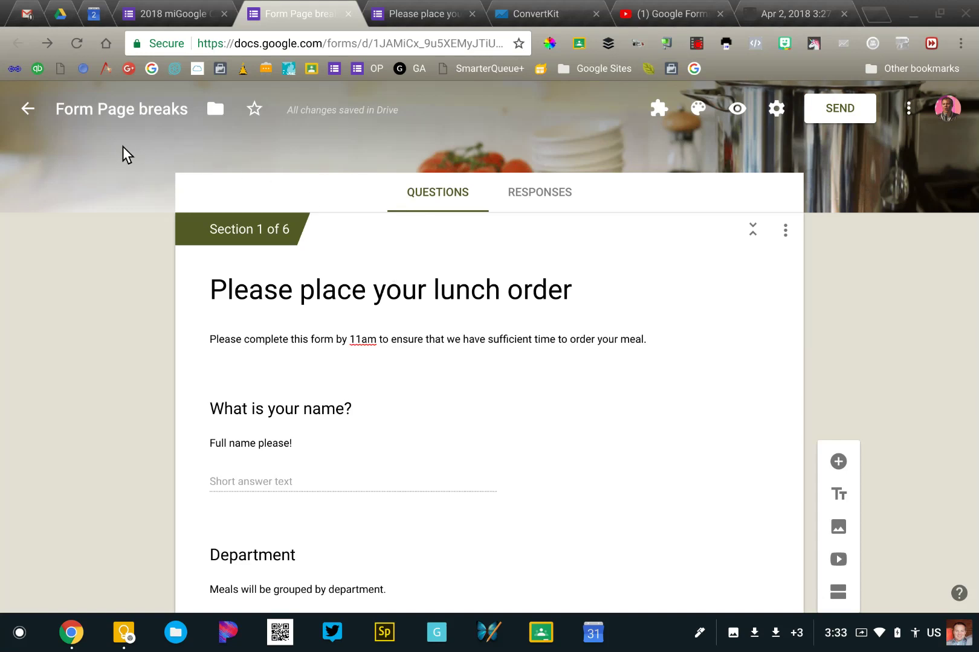
scroll(356, 309, down, 2)
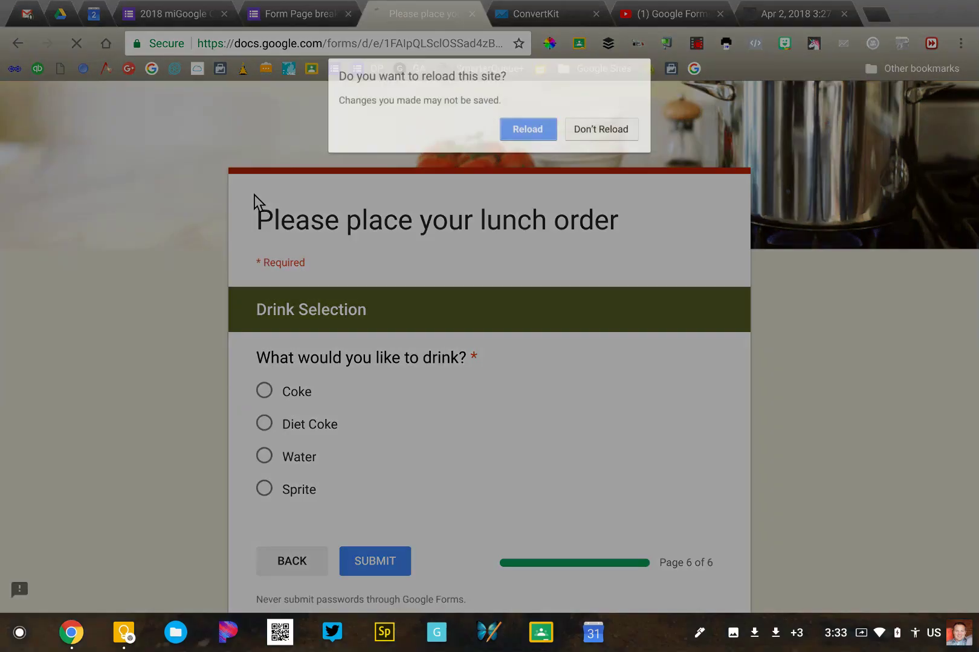
Reload the lunch form, enter a respondent name, choose Science as Department, and advance
click(523, 129)
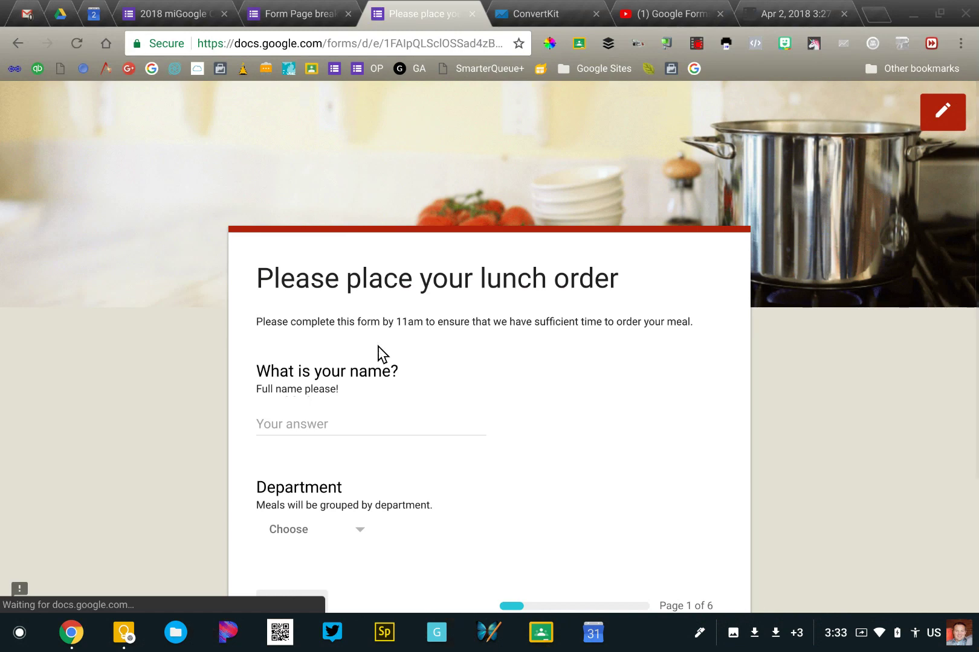
click(345, 365)
text(John)
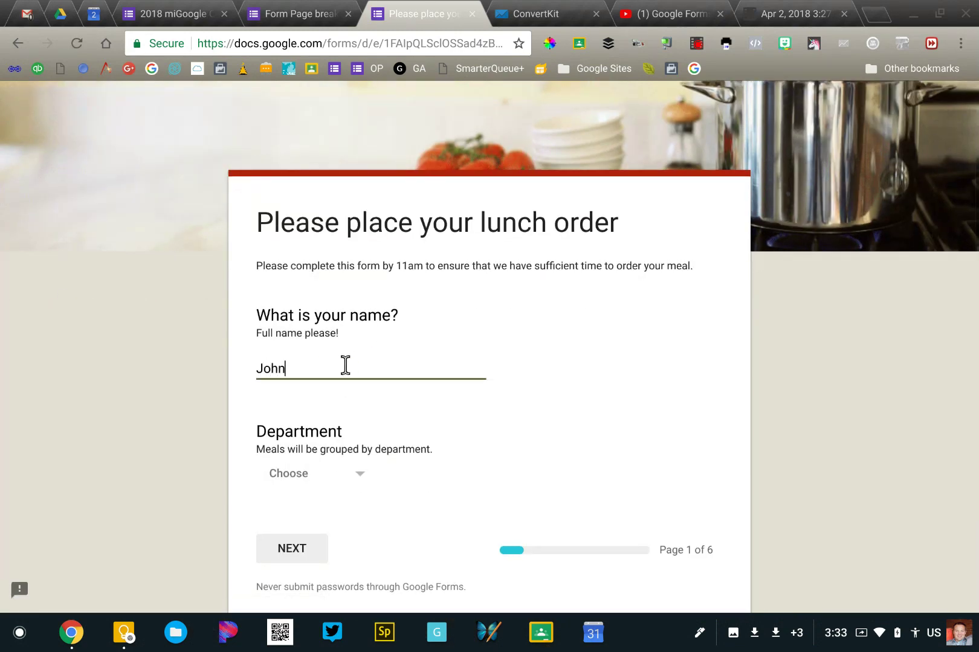
click(296, 469)
click(284, 470)
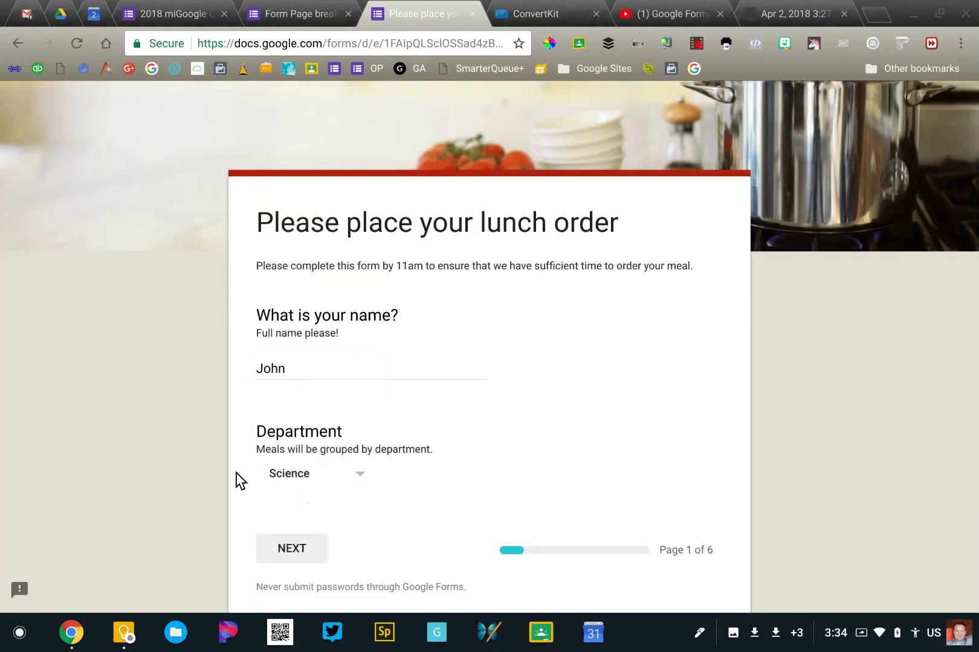
scroll(239, 478, down, 2)
click(298, 447)
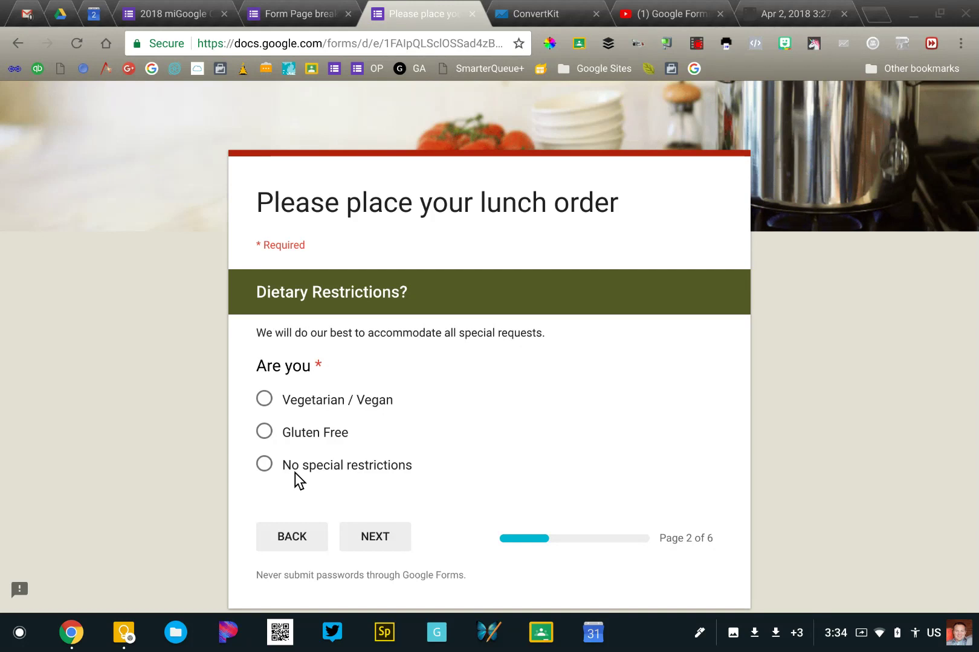
Answer Vegetarian / Vegan and move past the Vegan Menu page
click(260, 402)
click(370, 536)
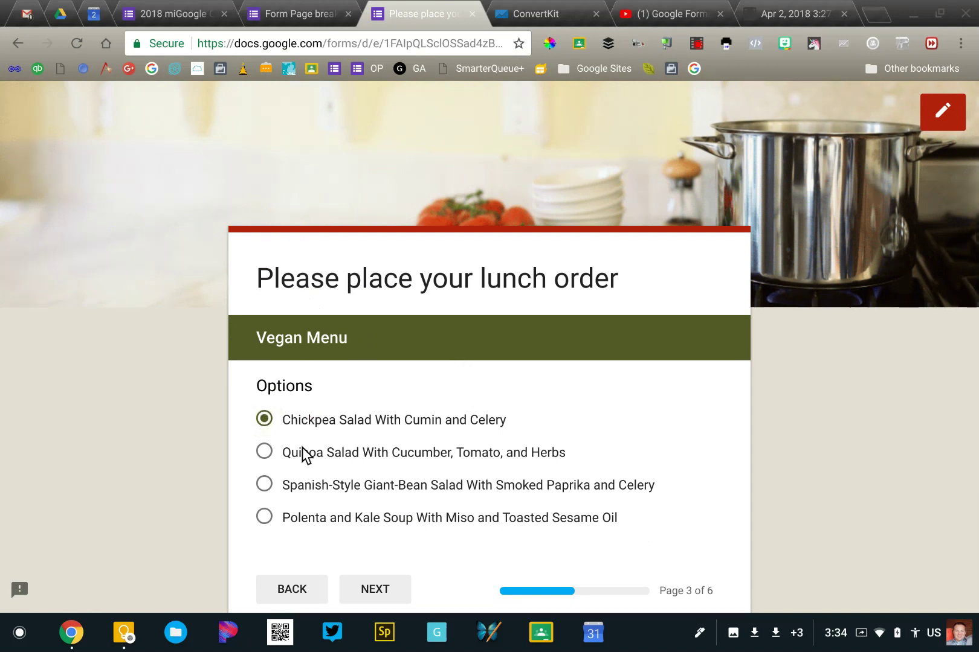
click(358, 587)
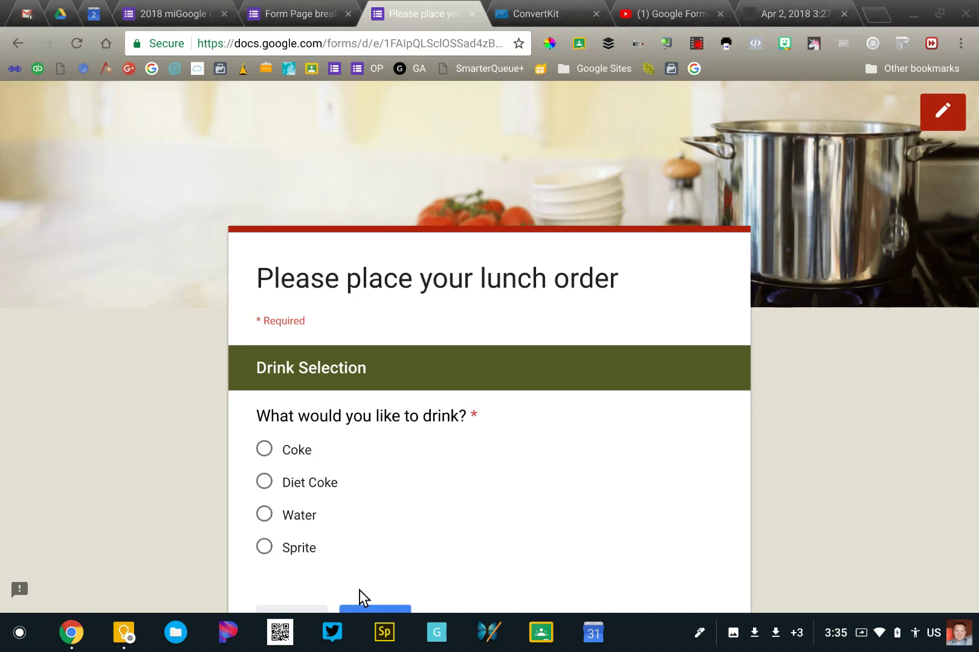
Back in the editor, keep 'After section 1' on 'Continue to next section'
click(281, 15)
scroll(151, 360, up, 3)
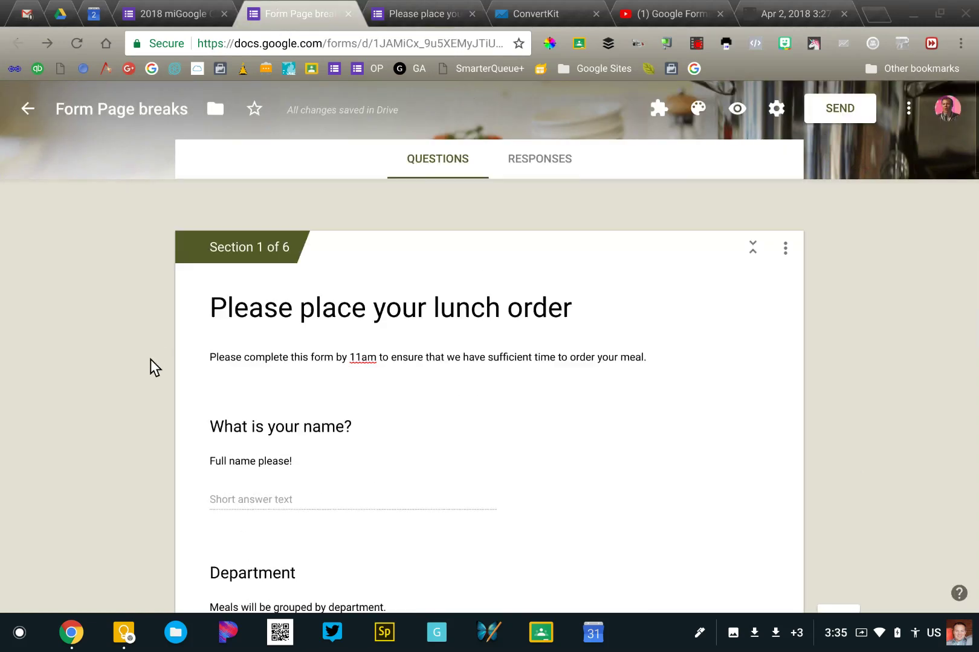
scroll(150, 360, down, 3)
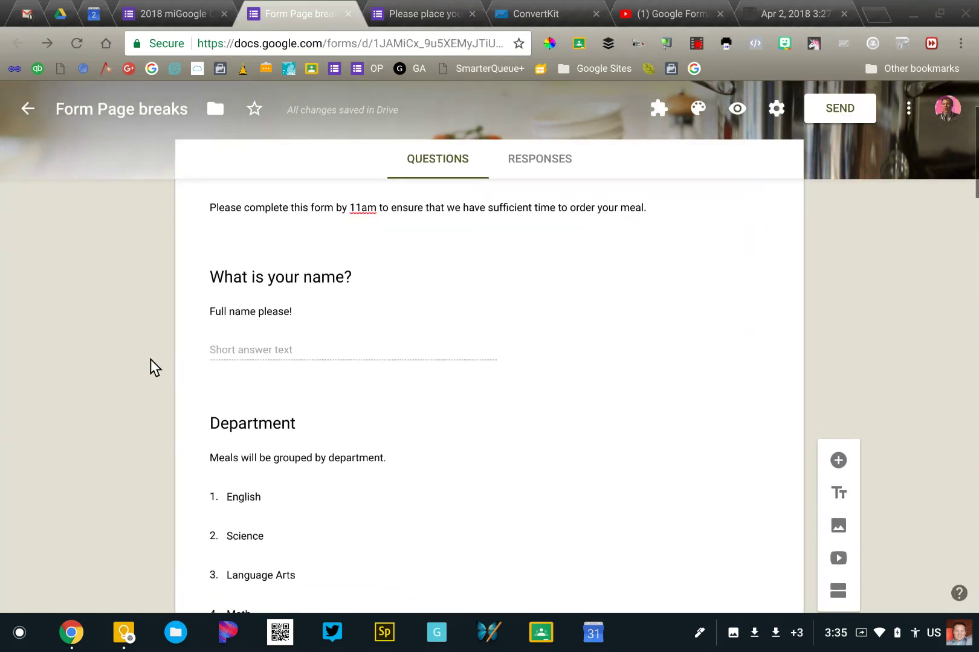
scroll(151, 360, down, 2)
scroll(150, 359, down, 2)
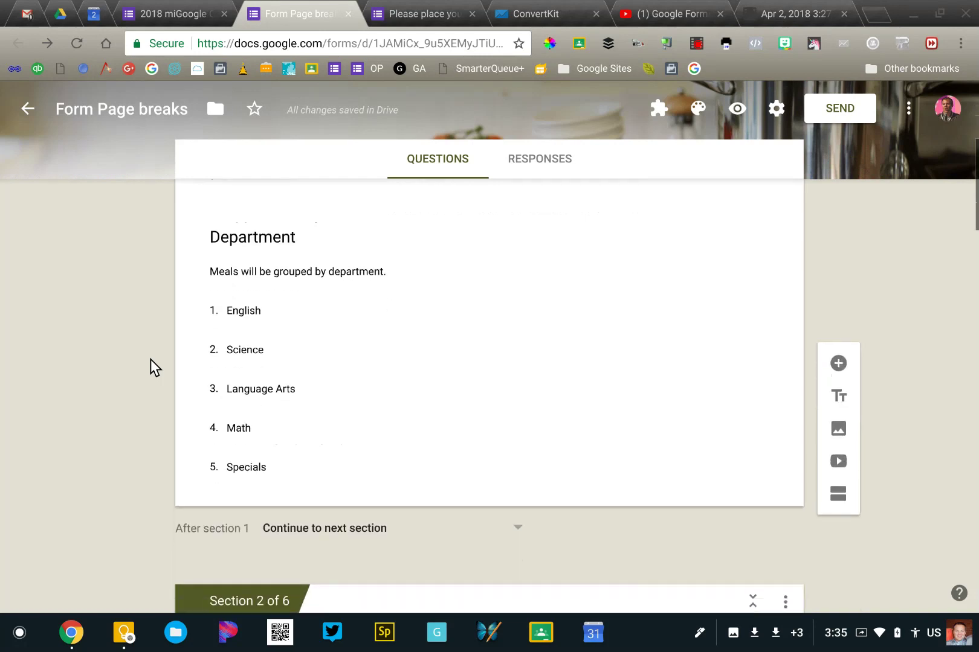
scroll(150, 359, down, 2)
scroll(150, 359, down, 1)
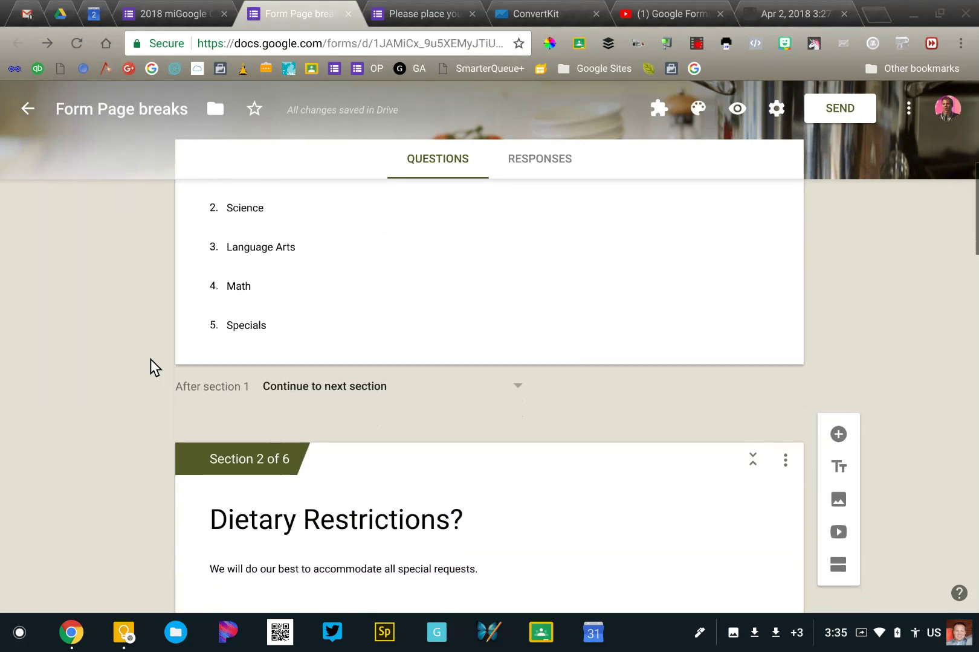
scroll(293, 307, down, 2)
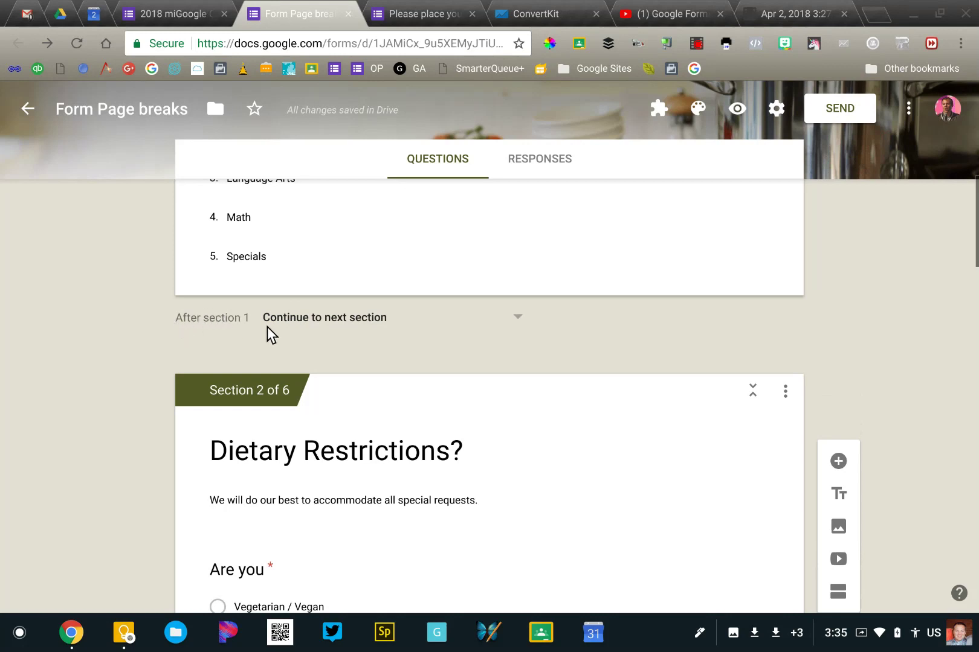
click(333, 319)
click(308, 301)
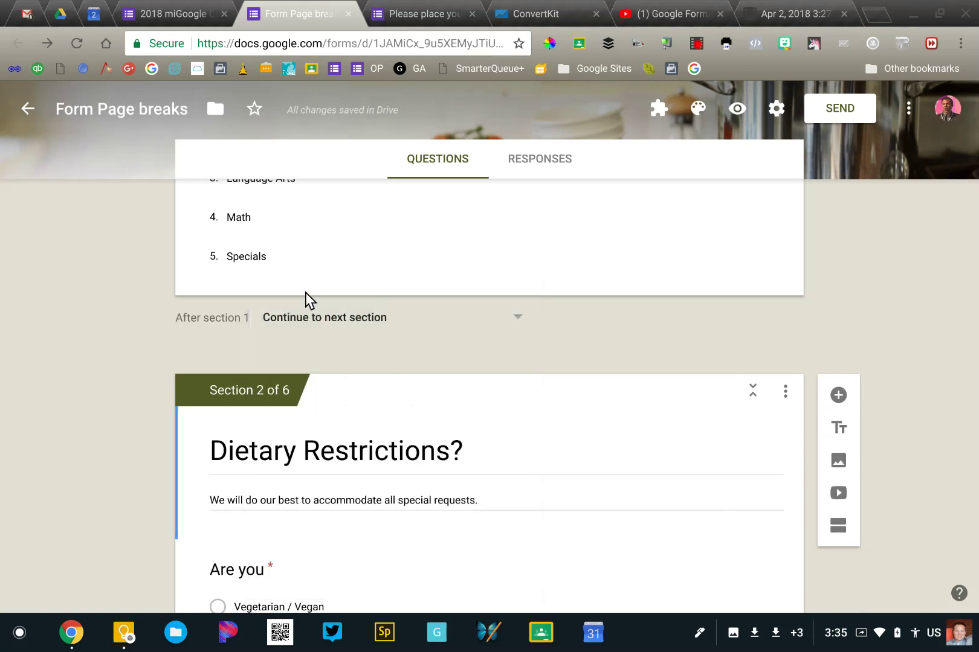
scroll(186, 395, down, 4)
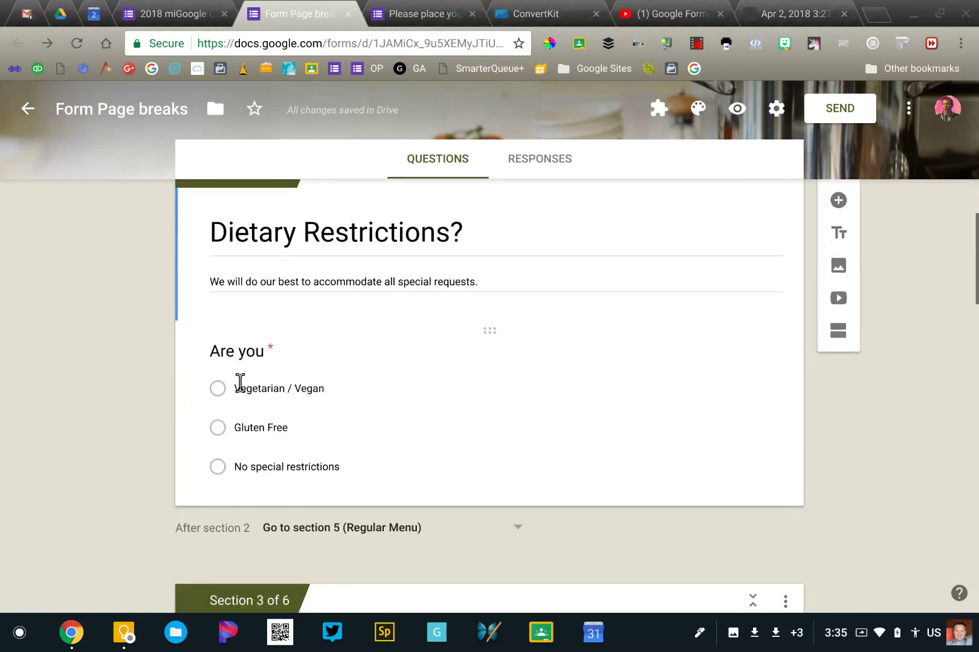
Confirm 'Go to section based on answer' is enabled on the 'Are you' question
click(236, 385)
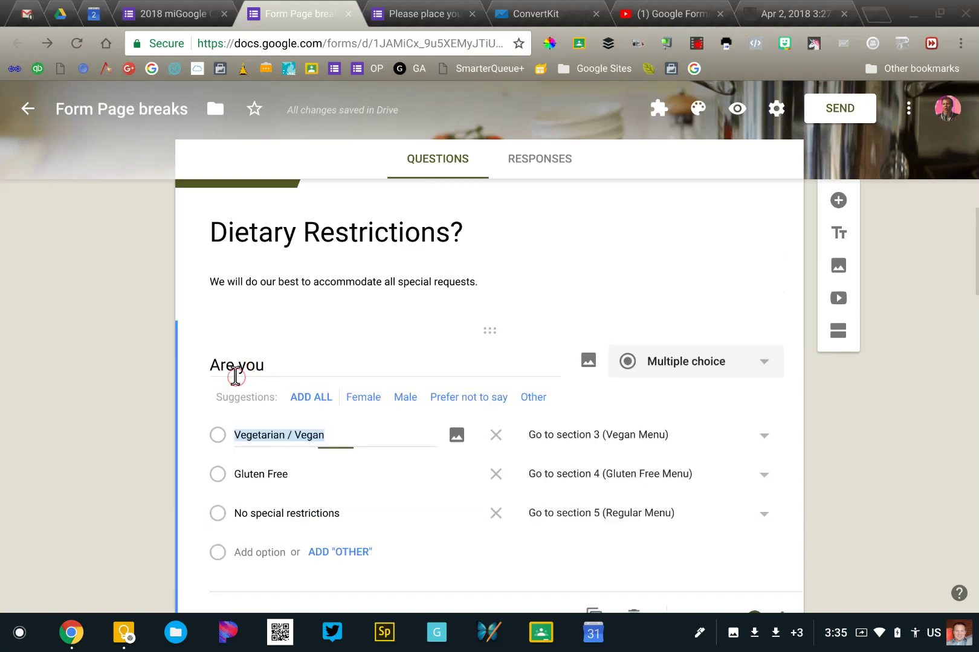
scroll(699, 470, down, 2)
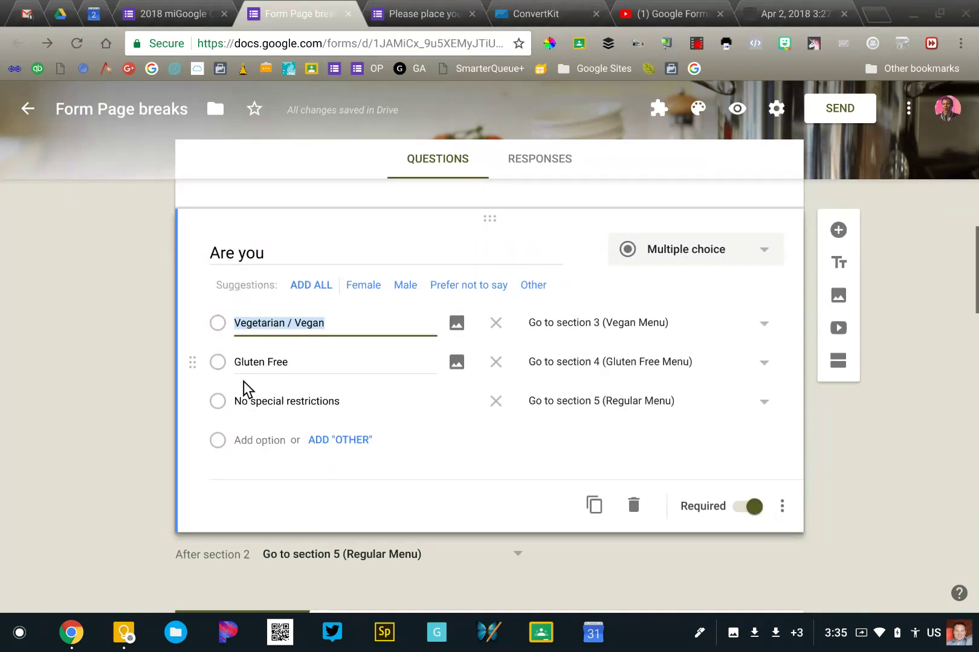
click(782, 508)
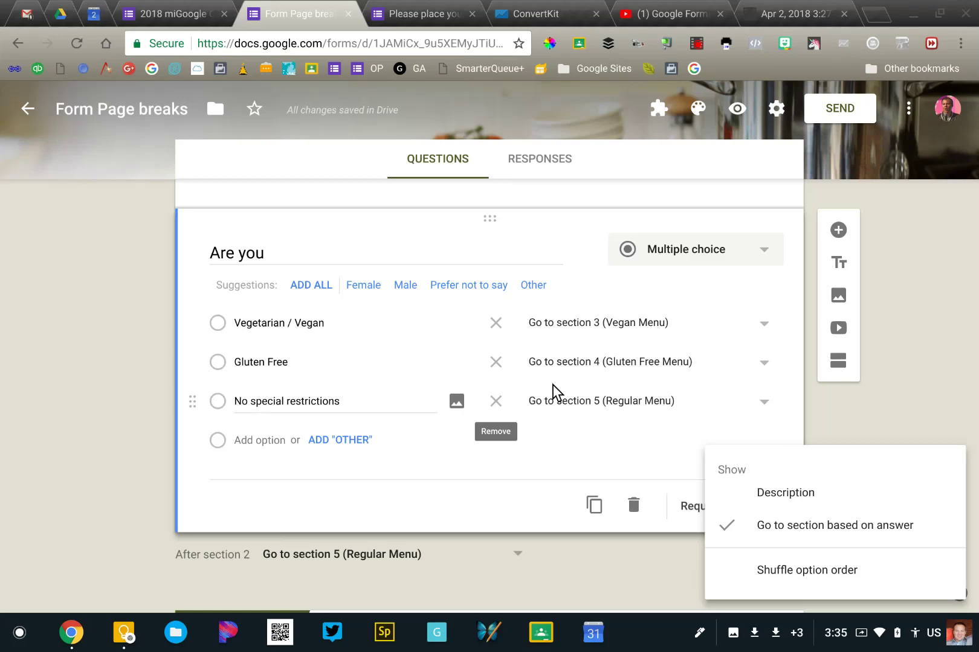
click(866, 422)
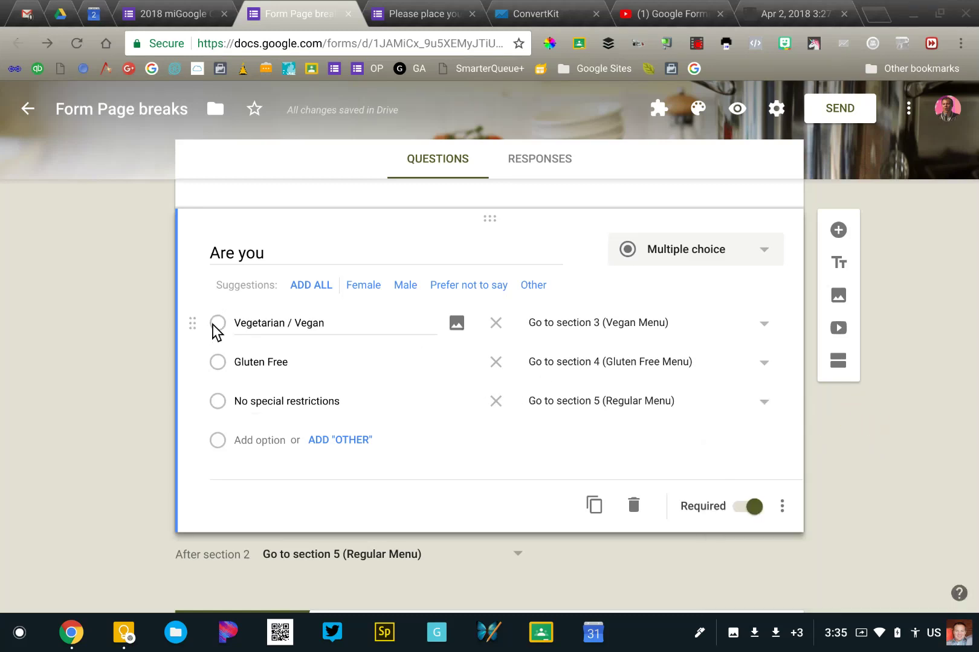
Keep the Vegetarian / Vegan answer routed to section 3
click(625, 342)
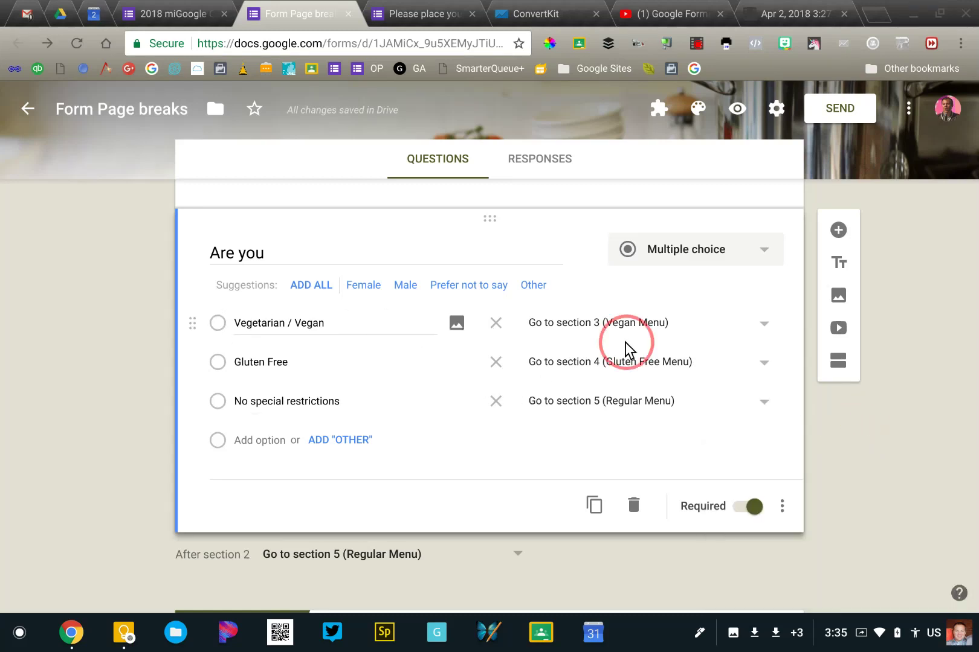
click(626, 328)
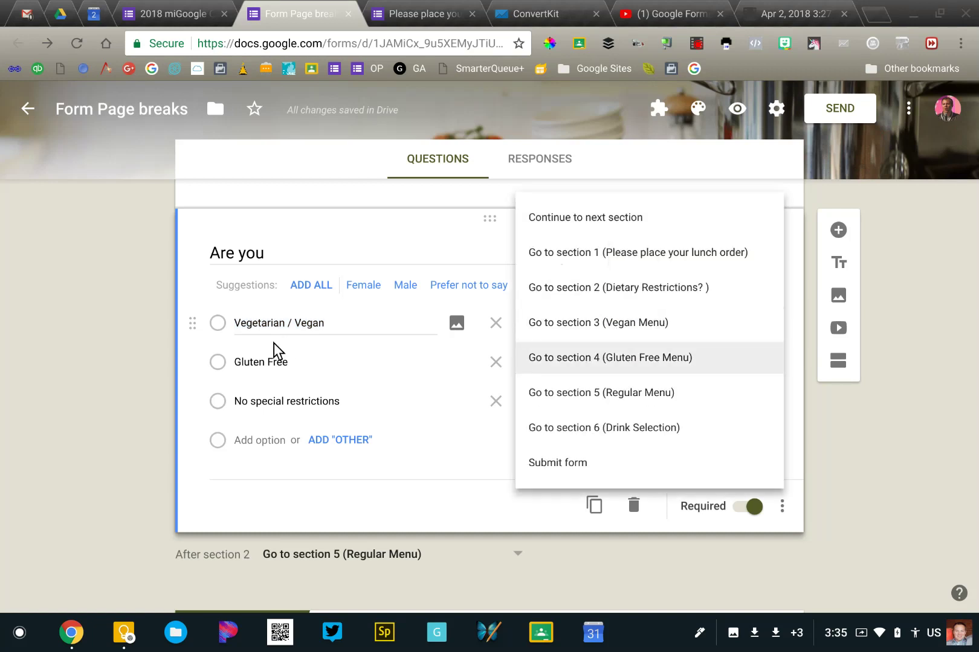
click(167, 398)
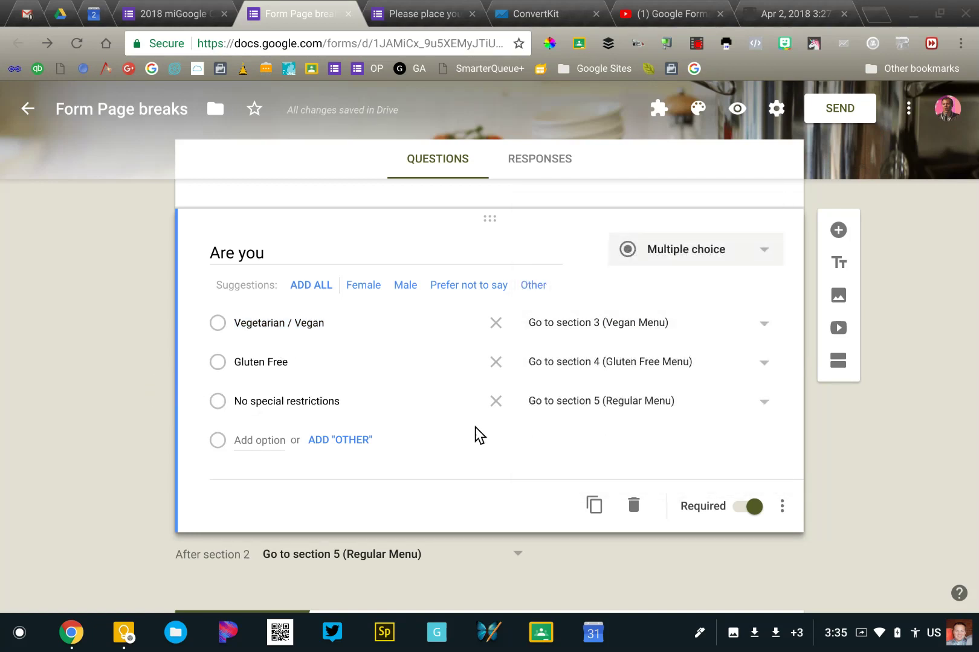
scroll(508, 426, down, 2)
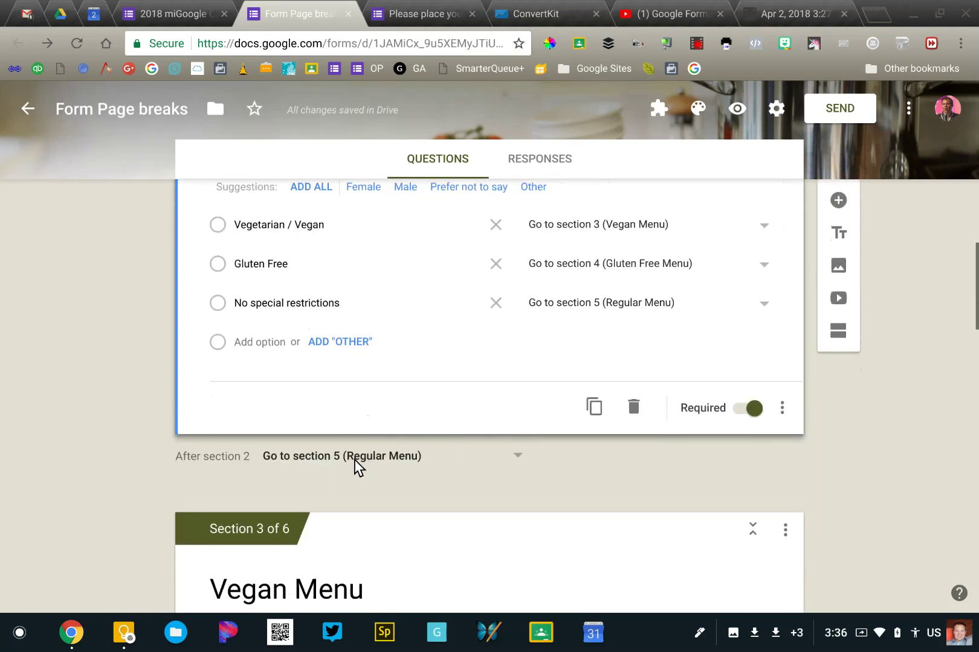
Set 'After section 4' to 'Go to section 6 (Drink Selection)'
scroll(354, 460, down, 6)
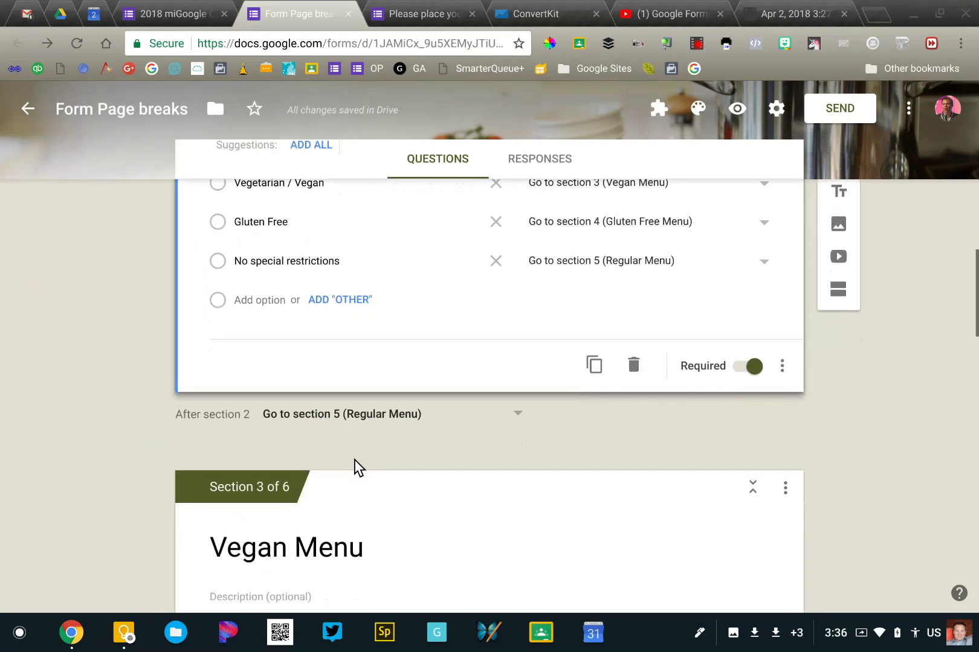
scroll(354, 465, down, 10)
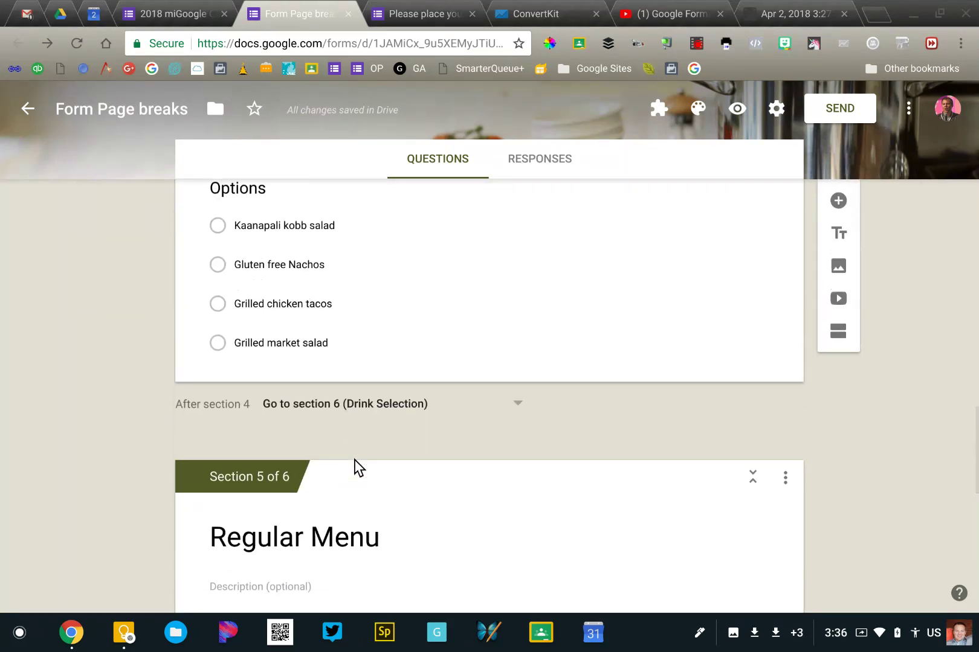
scroll(354, 466, up, 4)
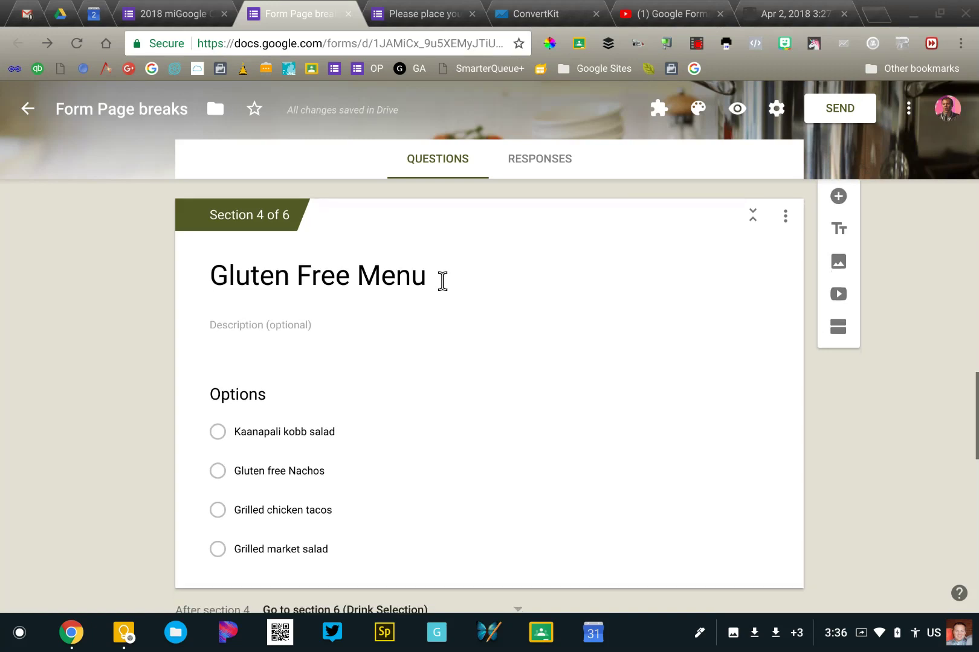
scroll(443, 280, down, 3)
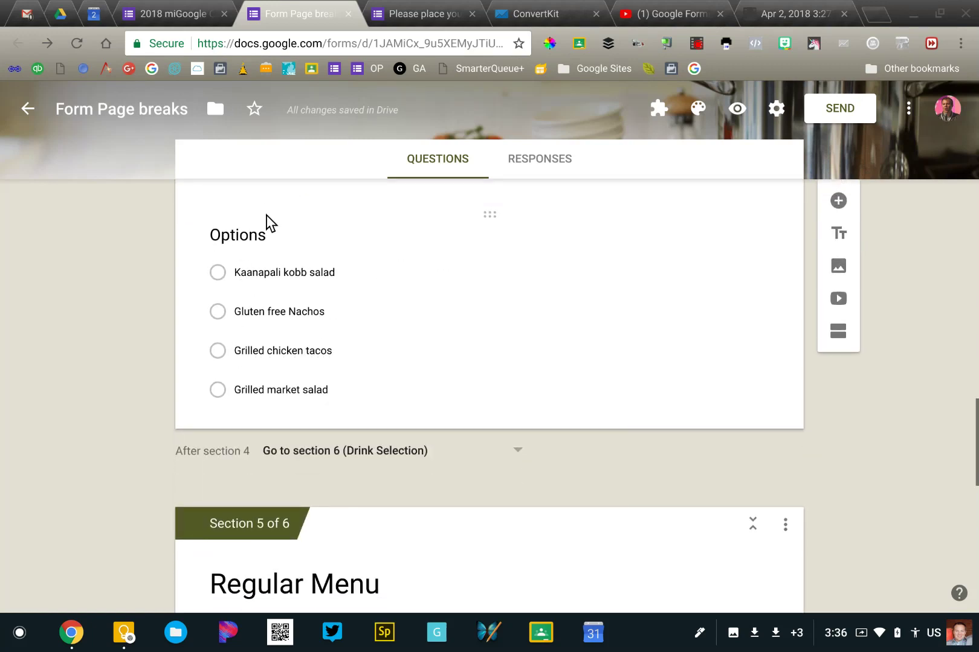
click(291, 457)
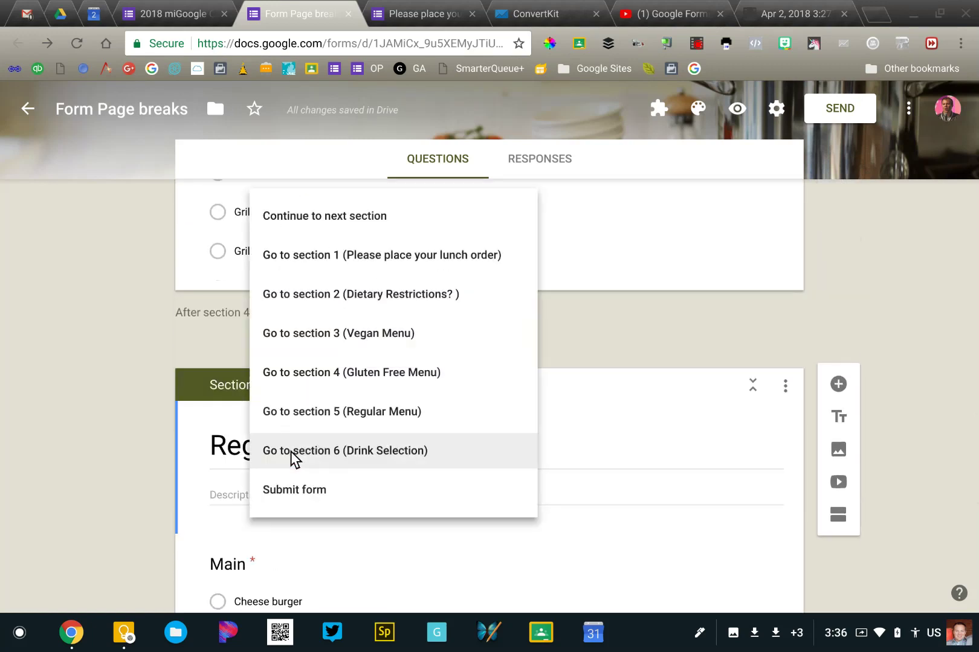
click(387, 454)
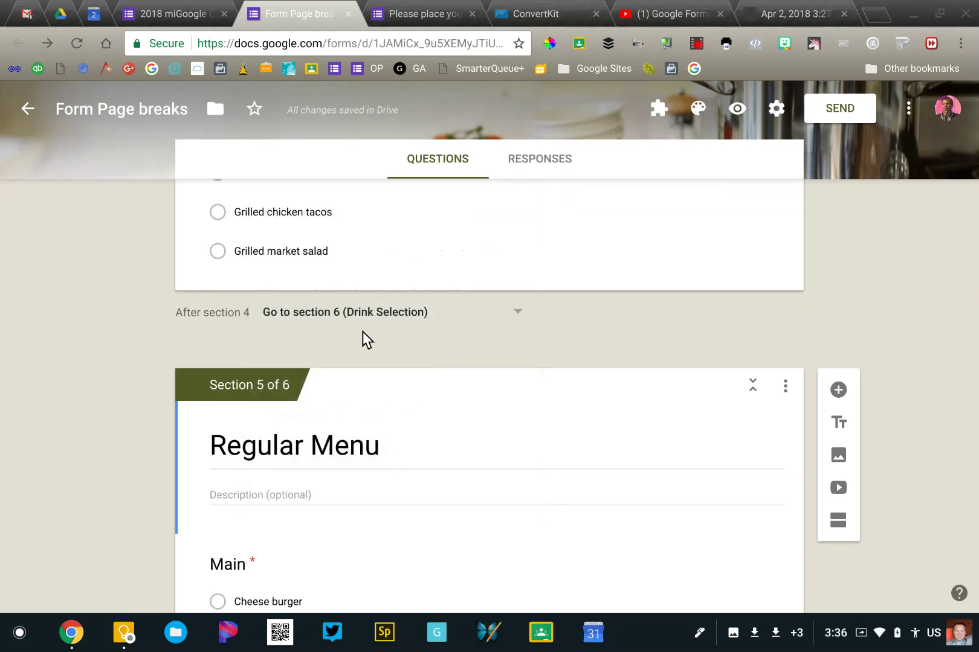
Keep 'After section 5' going to section 6, Drink Selection
scroll(363, 332, down, 10)
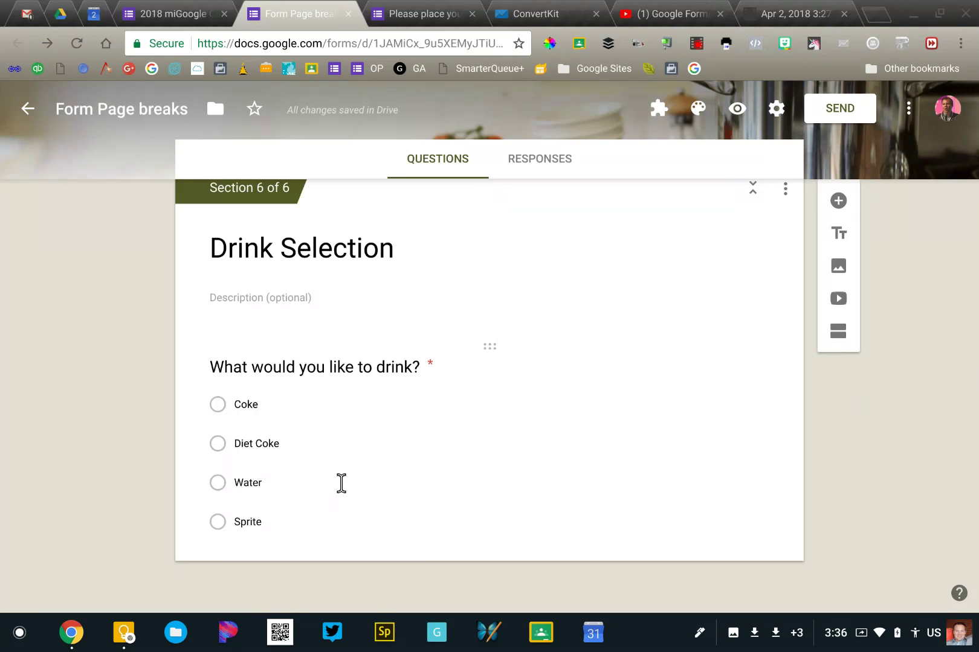
scroll(152, 443, up, 3)
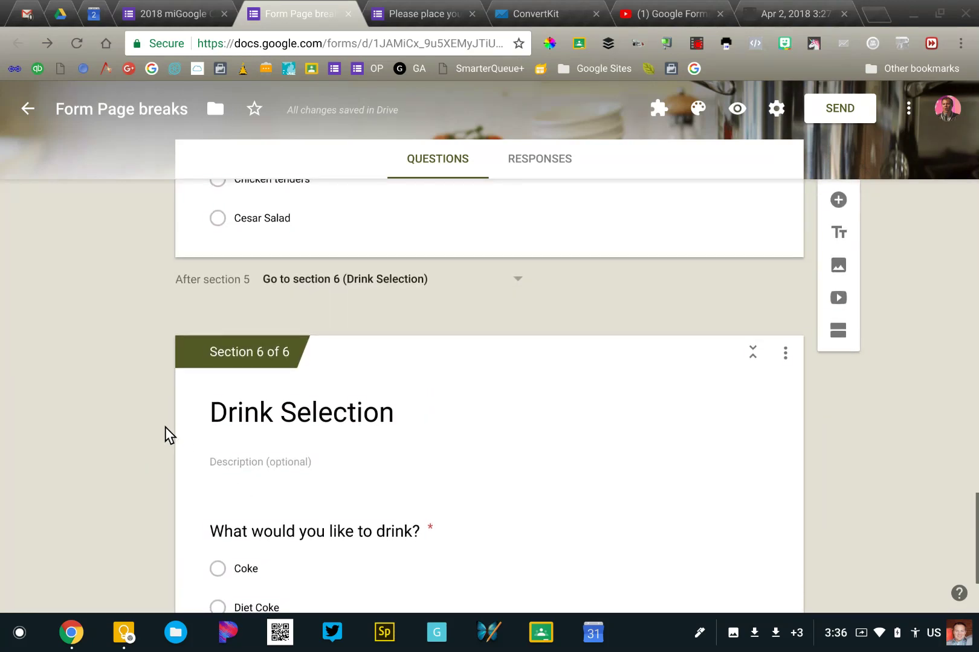
click(360, 268)
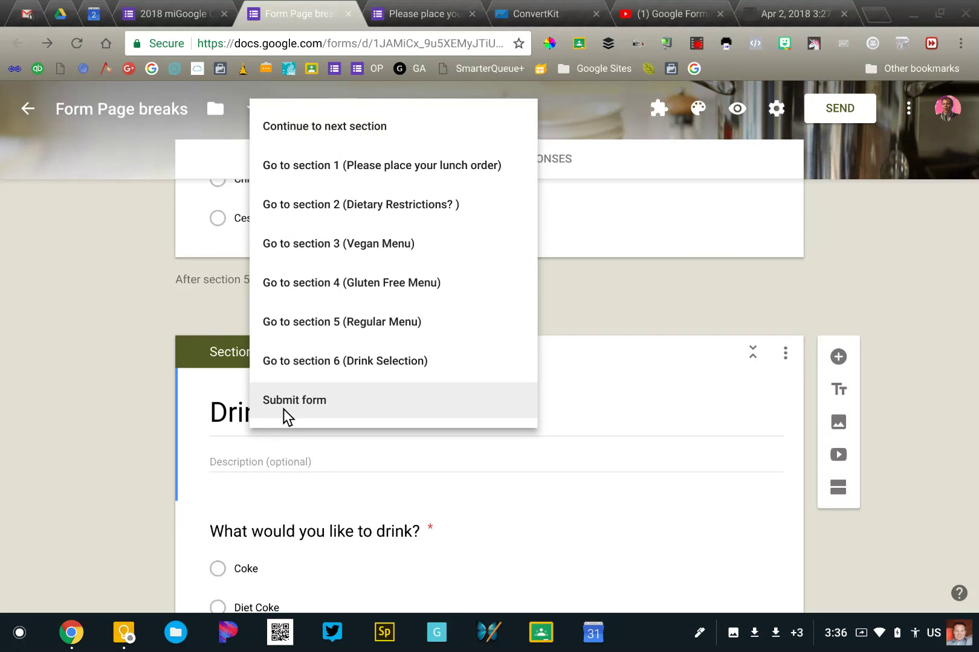
click(158, 367)
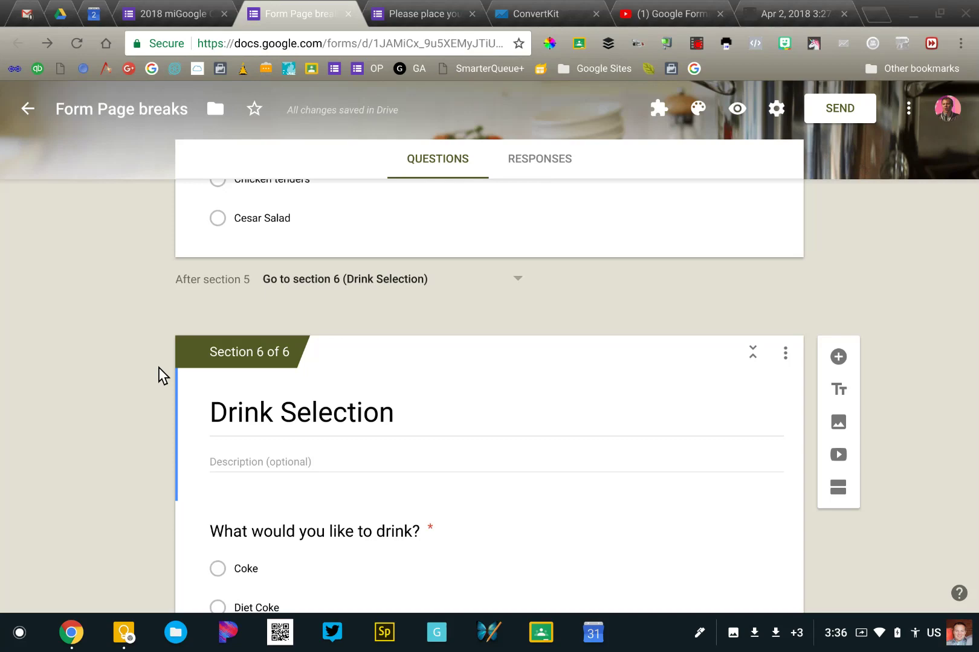
scroll(158, 367, up, 6)
scroll(159, 367, up, 15)
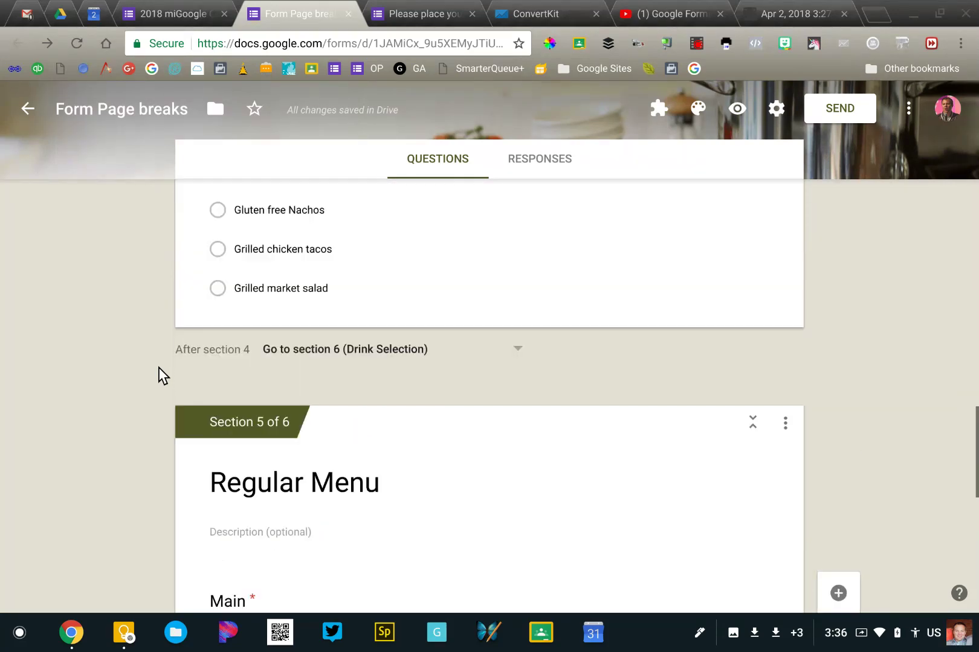
scroll(158, 367, up, 15)
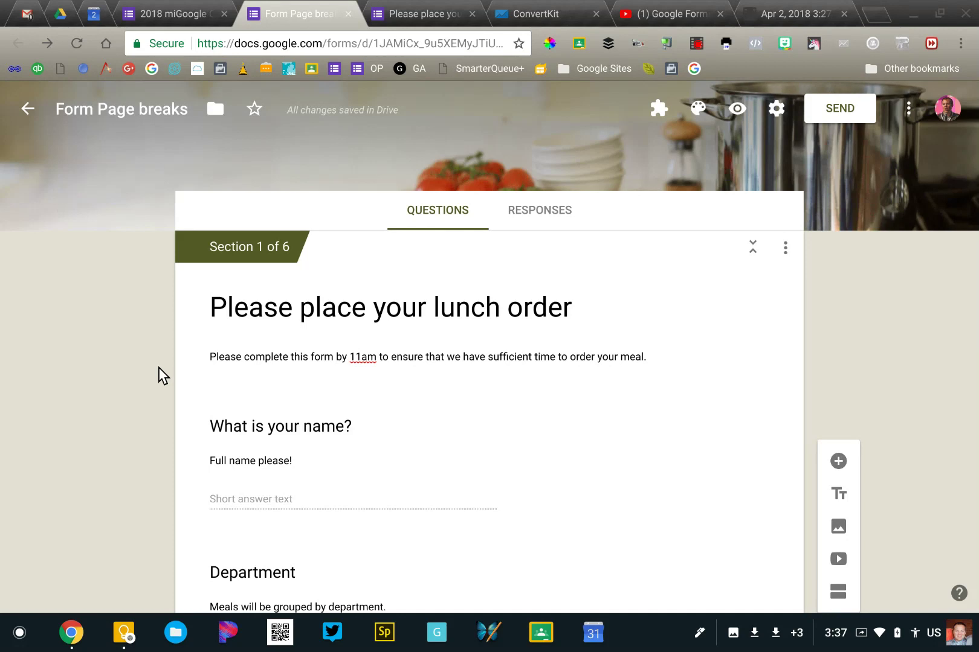
scroll(158, 367, down, 2)
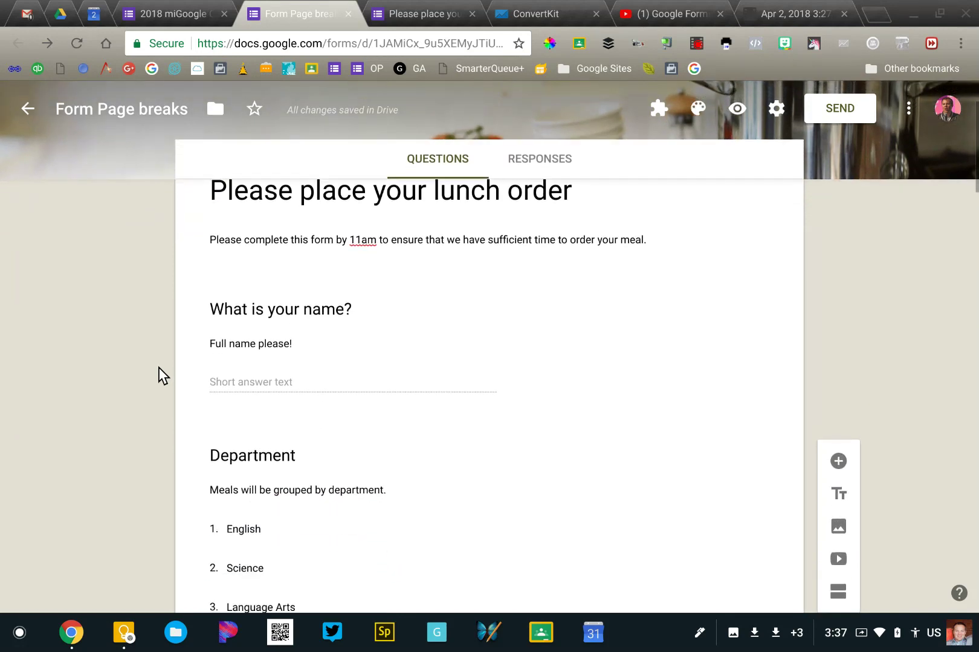
scroll(158, 368, down, 3)
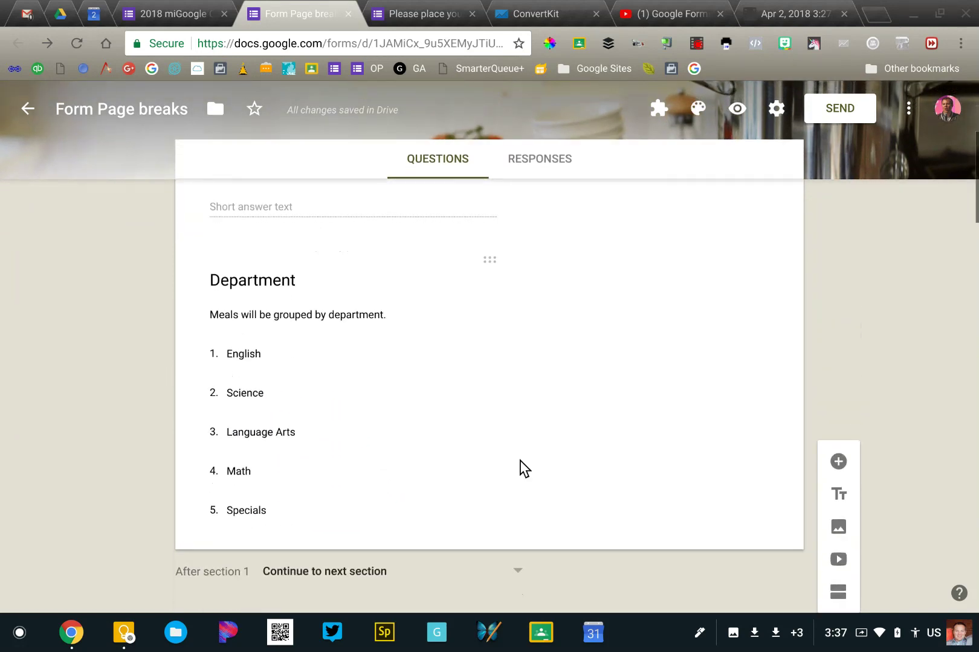
scroll(749, 490, down, 3)
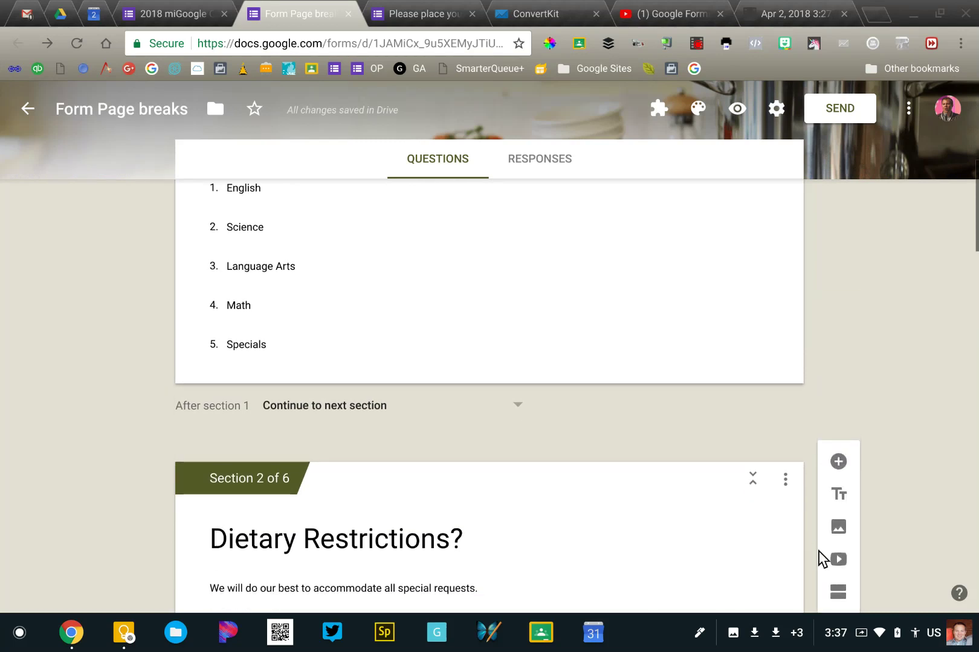
click(840, 595)
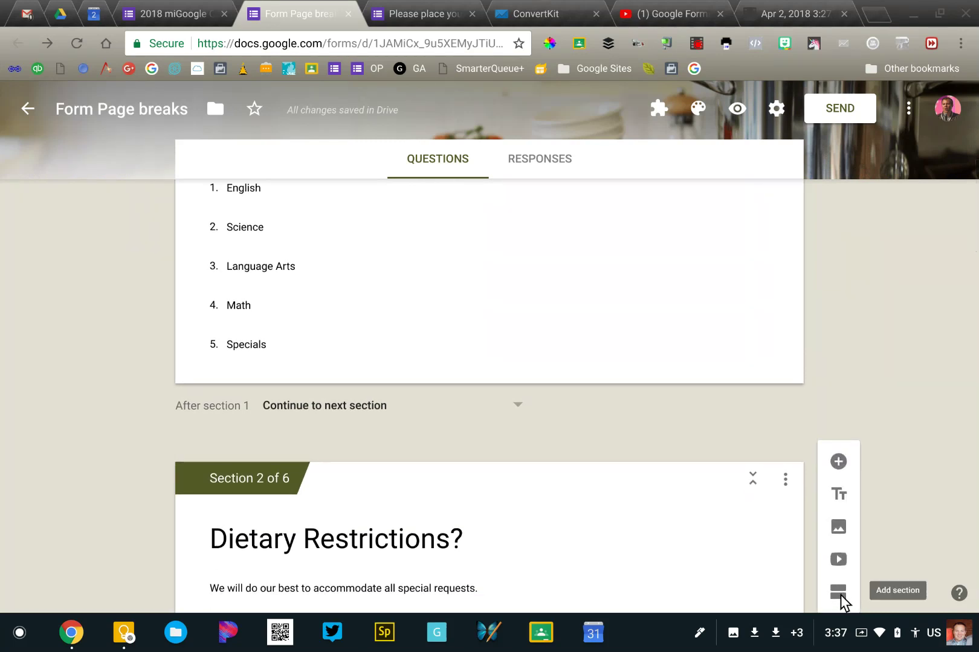